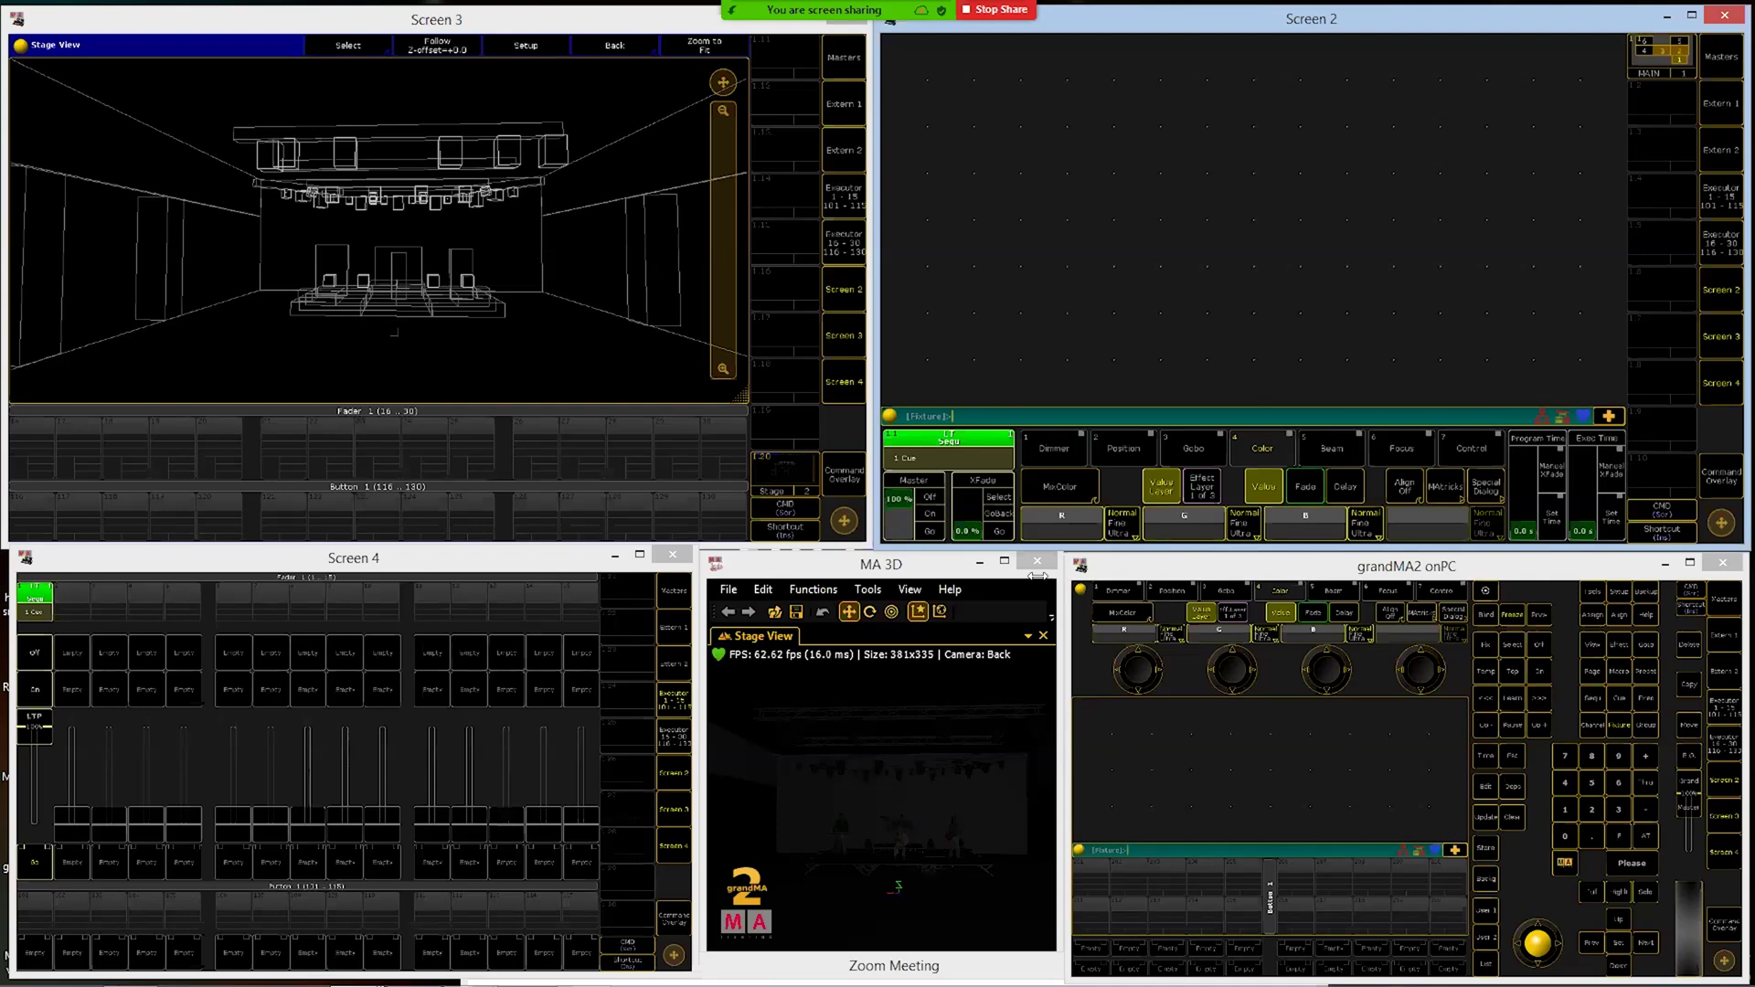
# Enlarge the onPC main window and fill its empty area with a Layout Pool
pyautogui.moveTo(1065, 555); pyautogui.dragTo(844, 425)
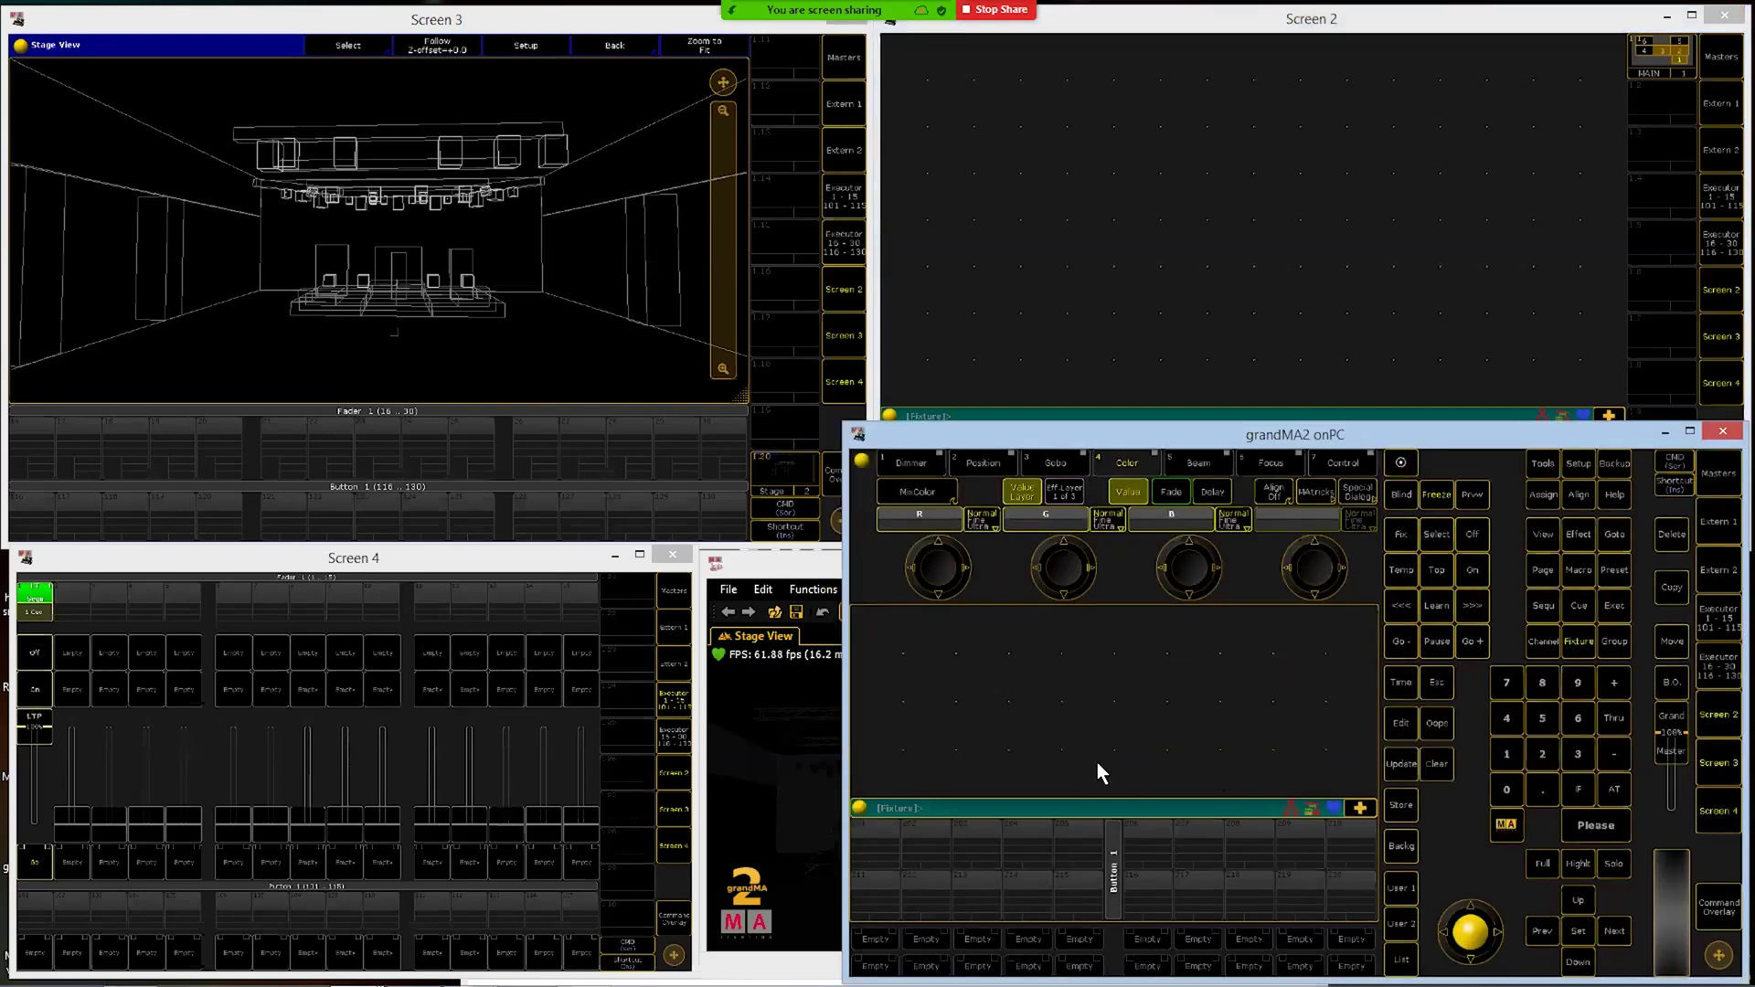
pyautogui.click(870, 626)
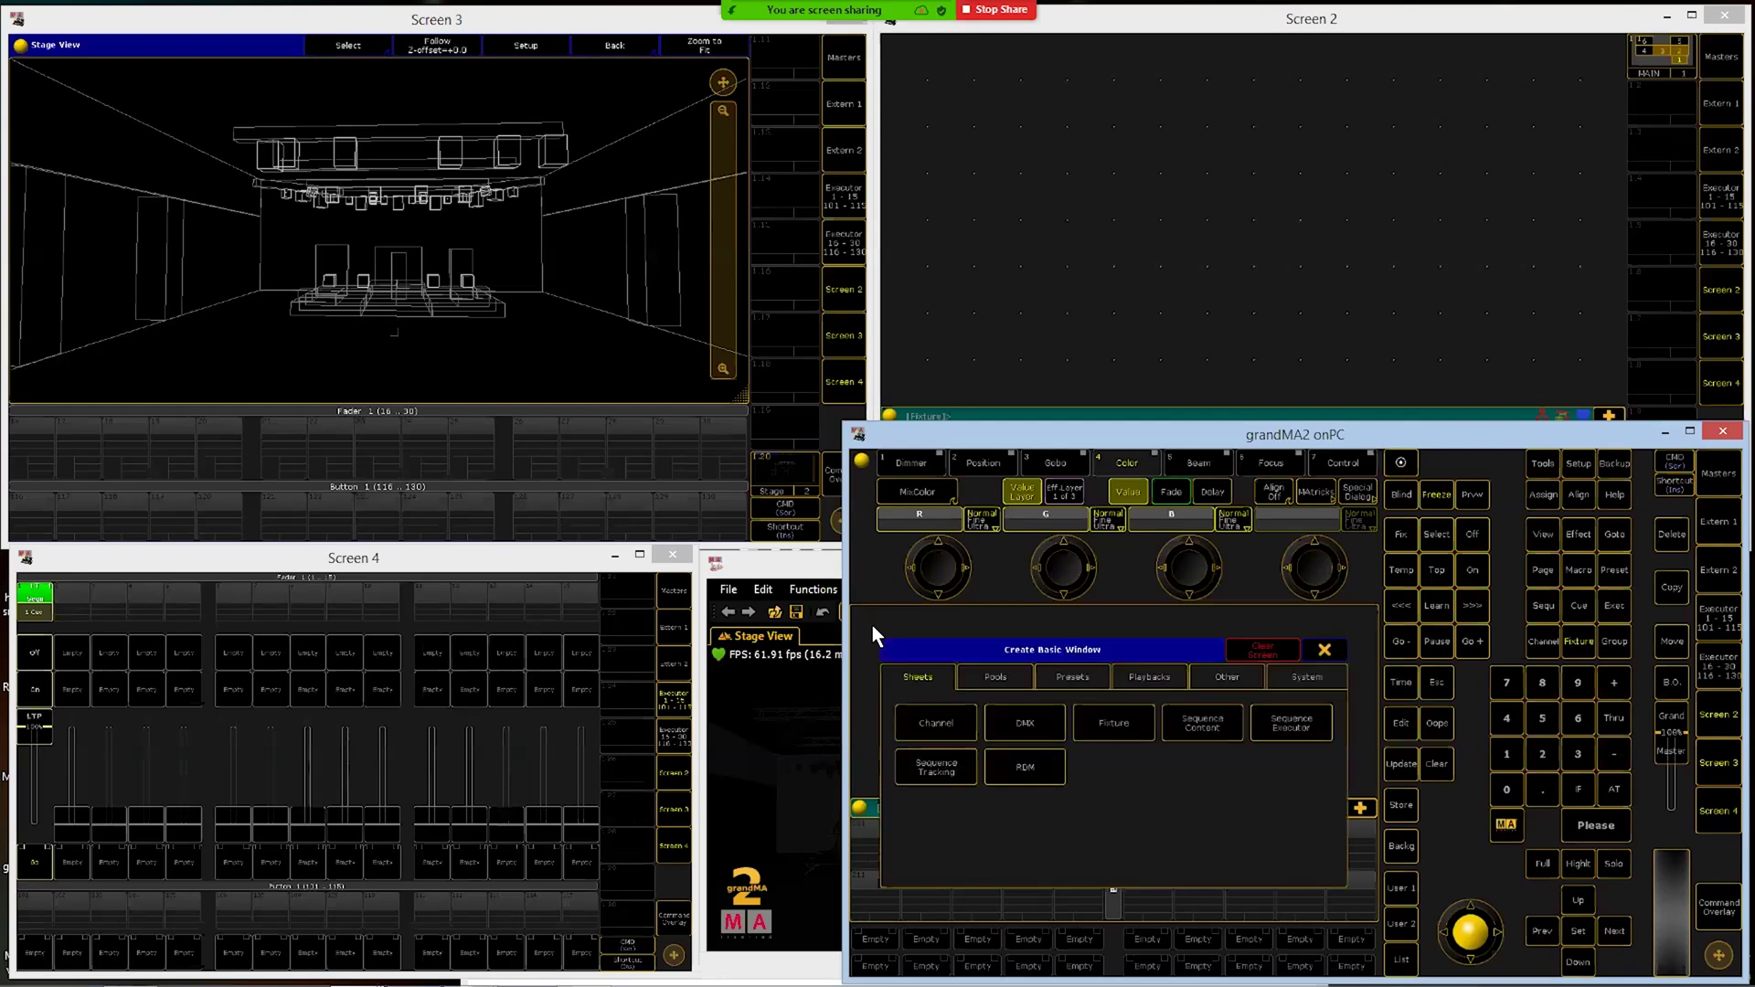
pyautogui.click(1015, 679)
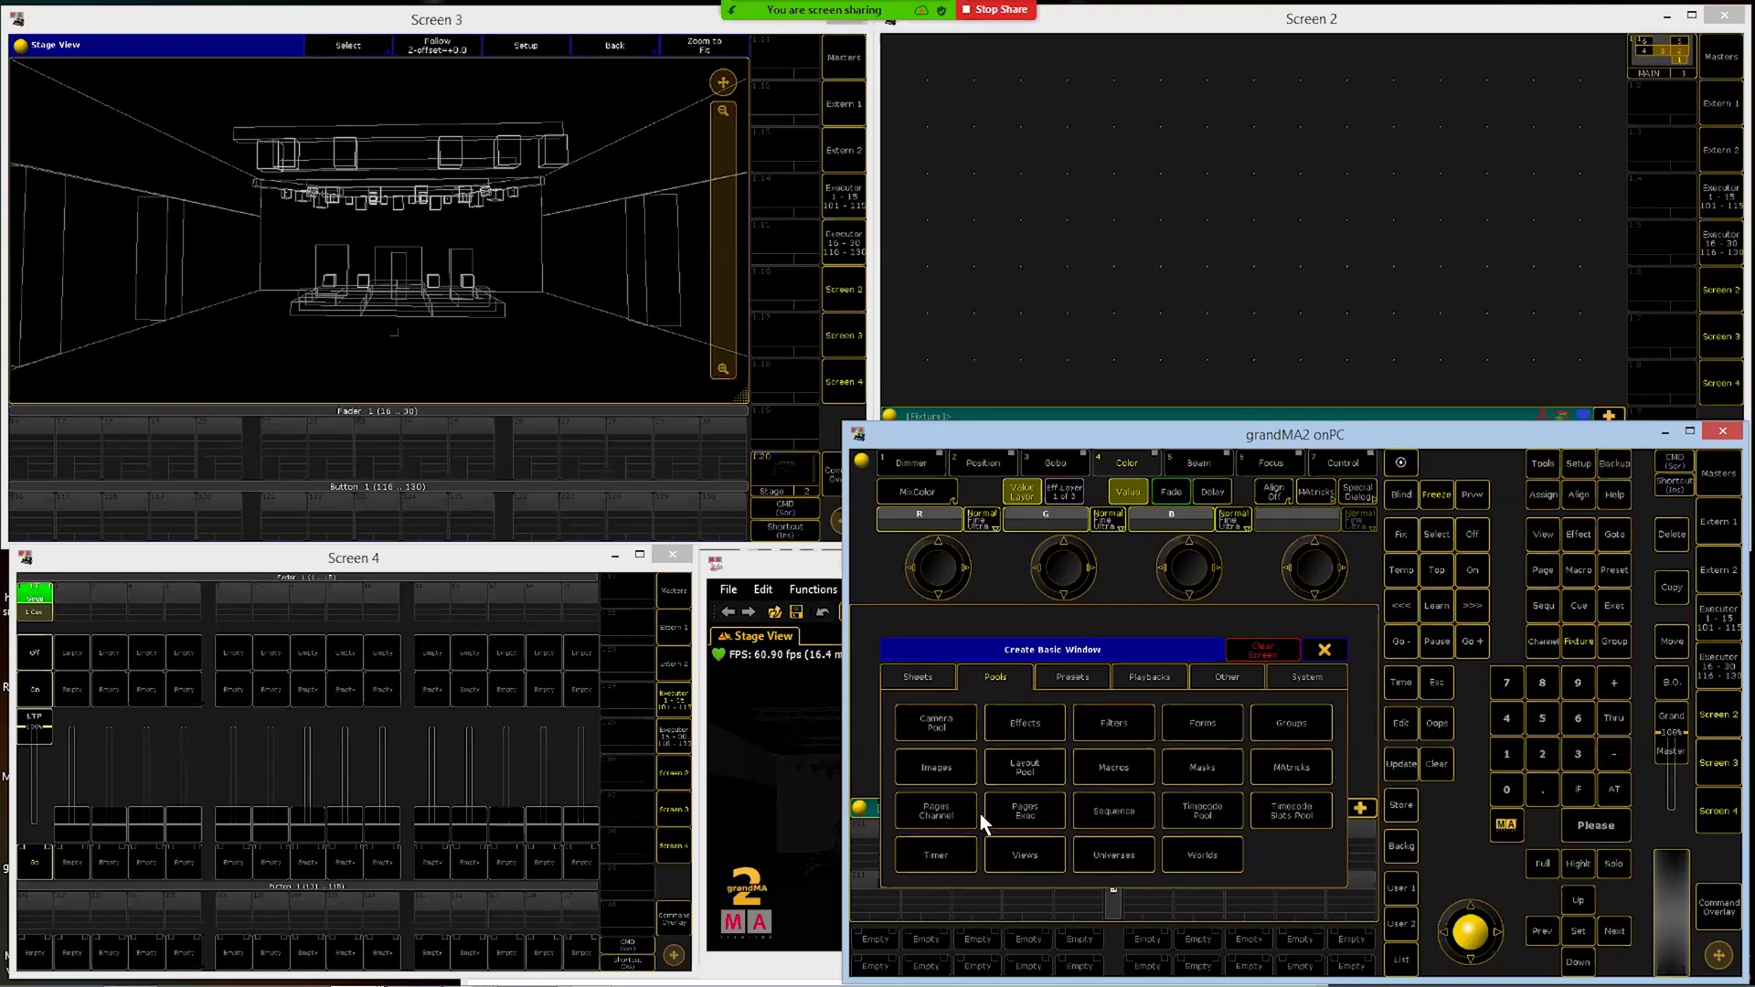
pyautogui.click(1046, 768)
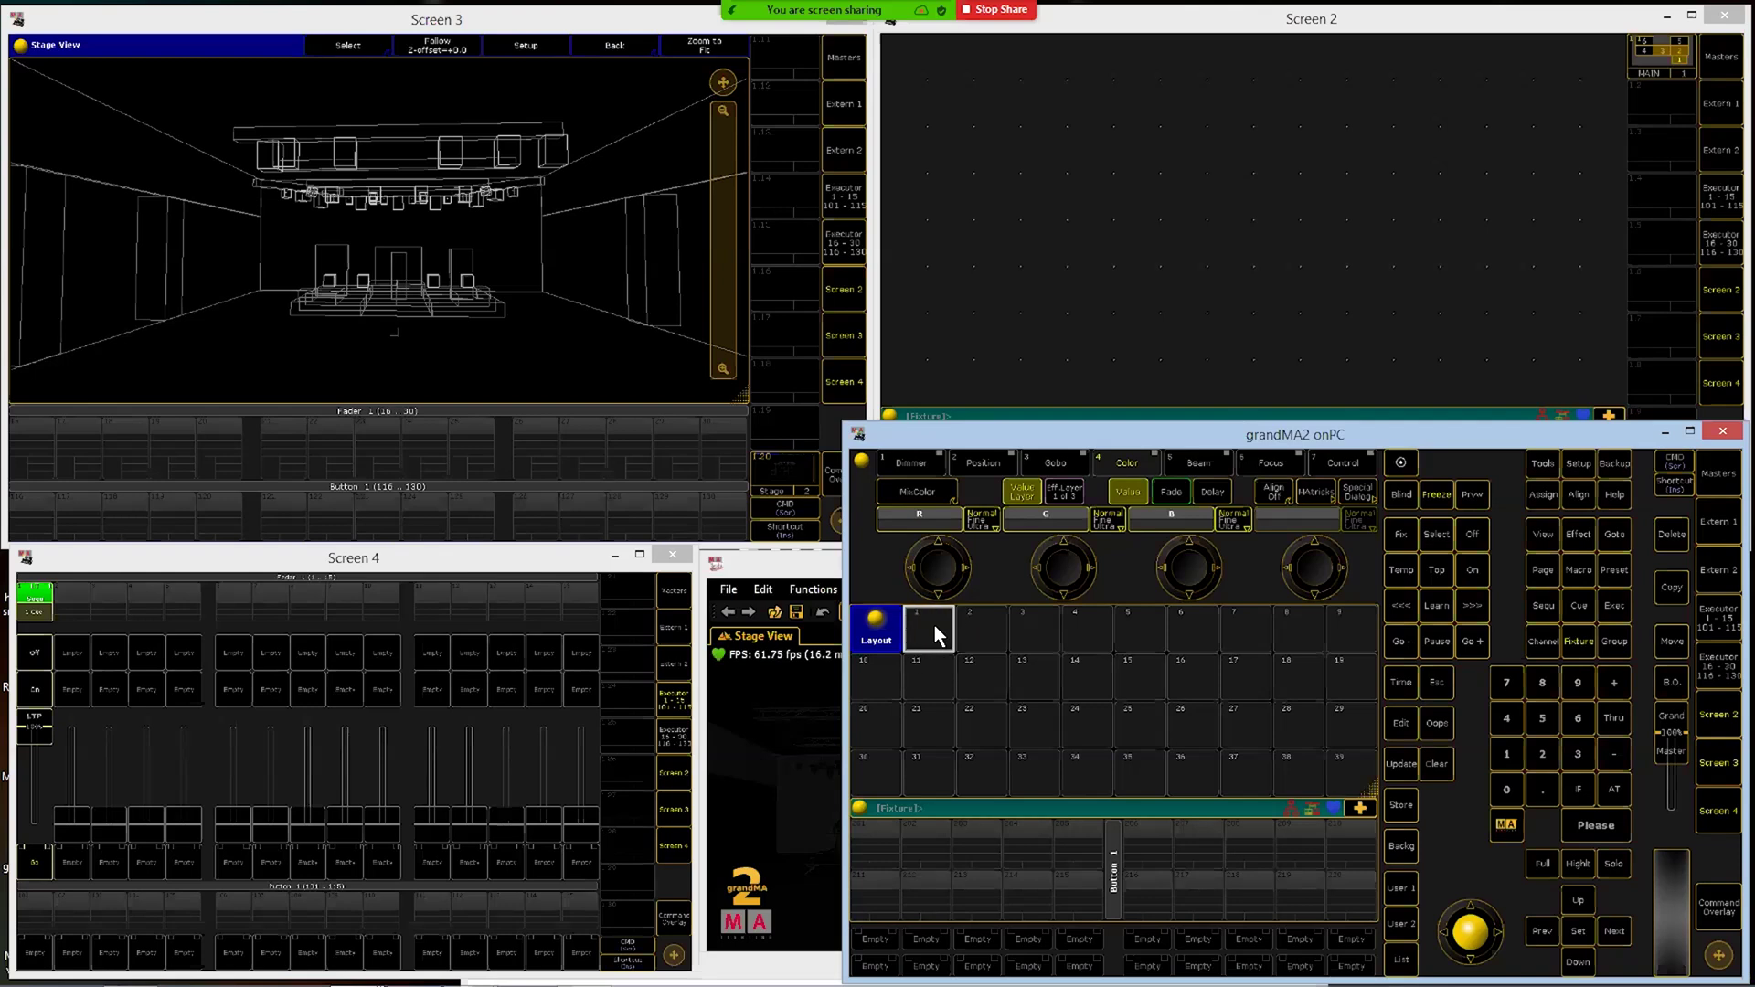
# Select Fixture 201 Thru 704 on the keypad and store them into Layout pool slot 1
pyautogui.click(1543, 755)
pyautogui.click(1513, 792)
pyautogui.click(1505, 748)
pyautogui.click(1601, 722)
pyautogui.click(1506, 786)
pyautogui.click(1505, 720)
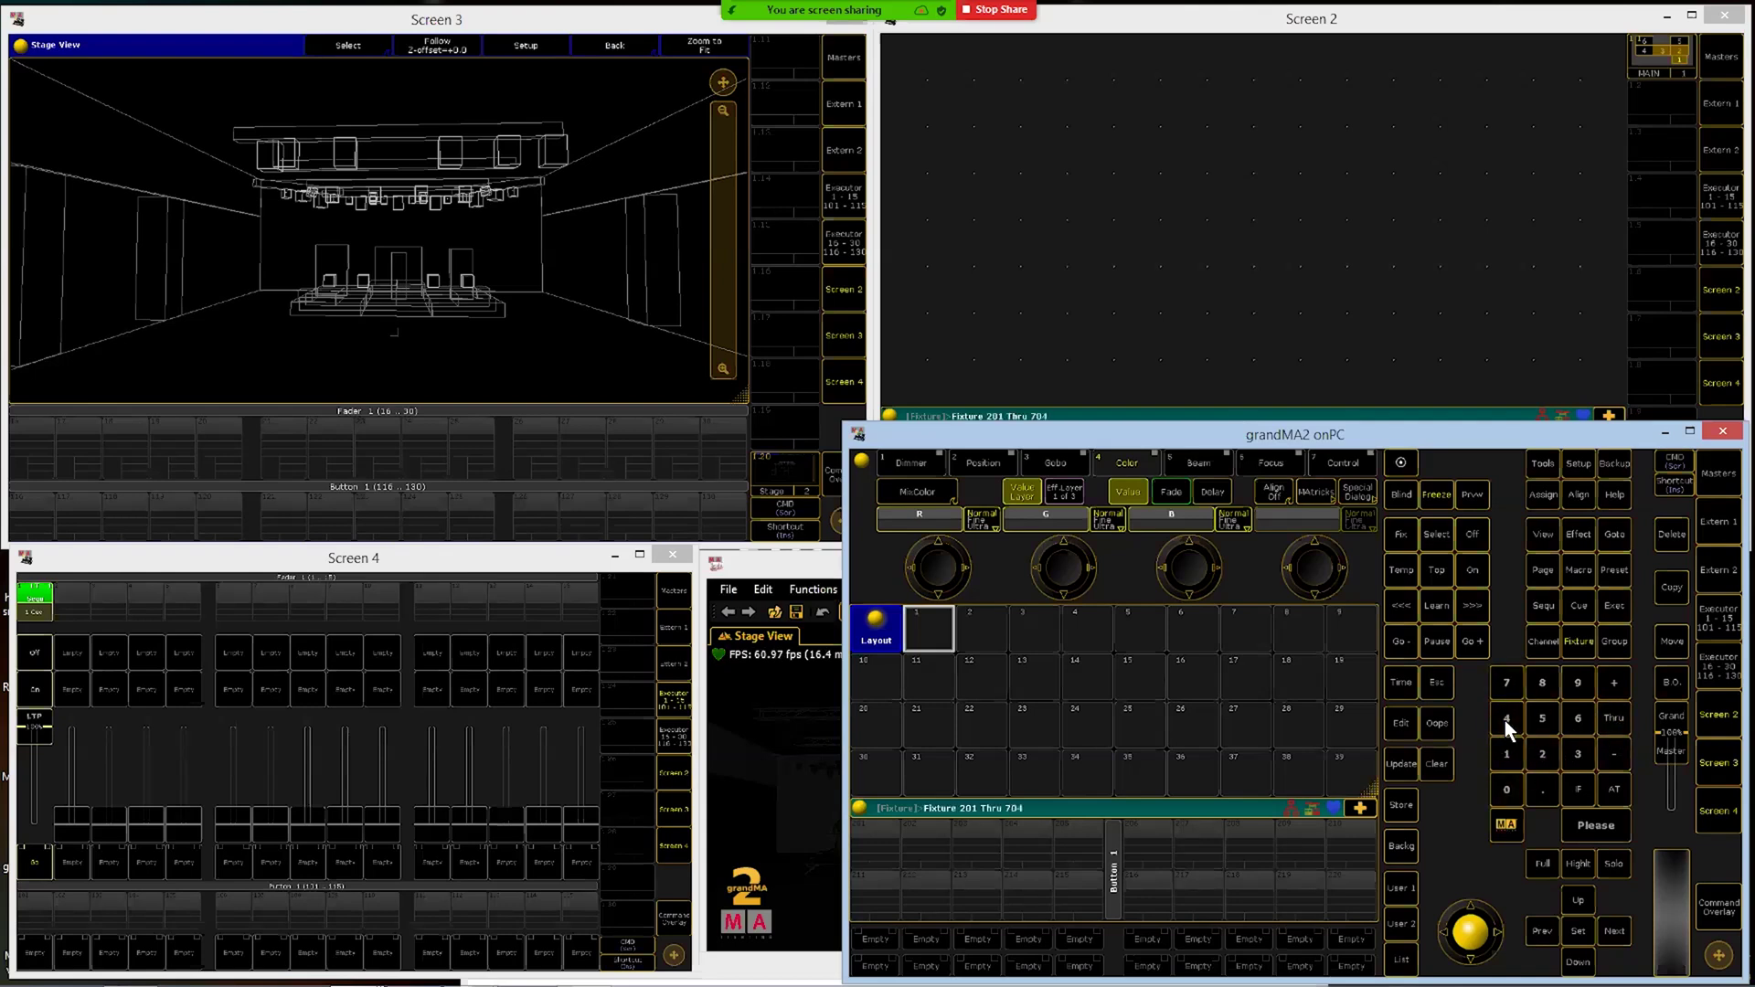
pyautogui.click(1594, 826)
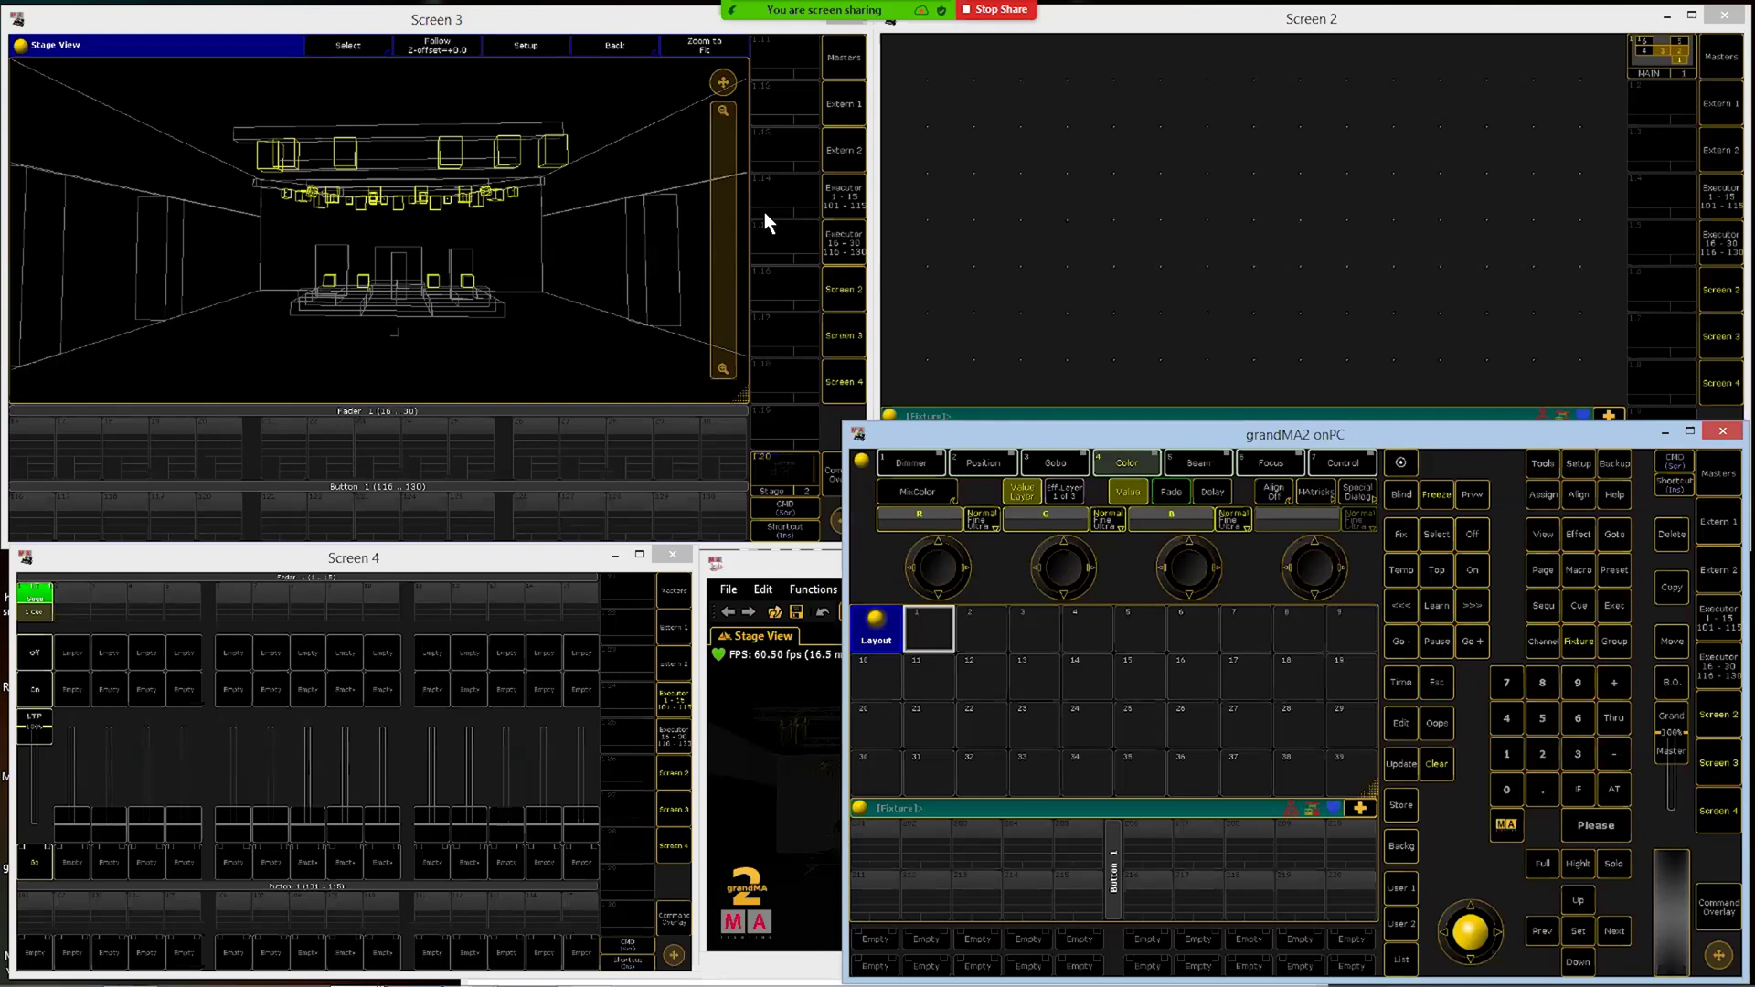
pyautogui.click(1397, 807)
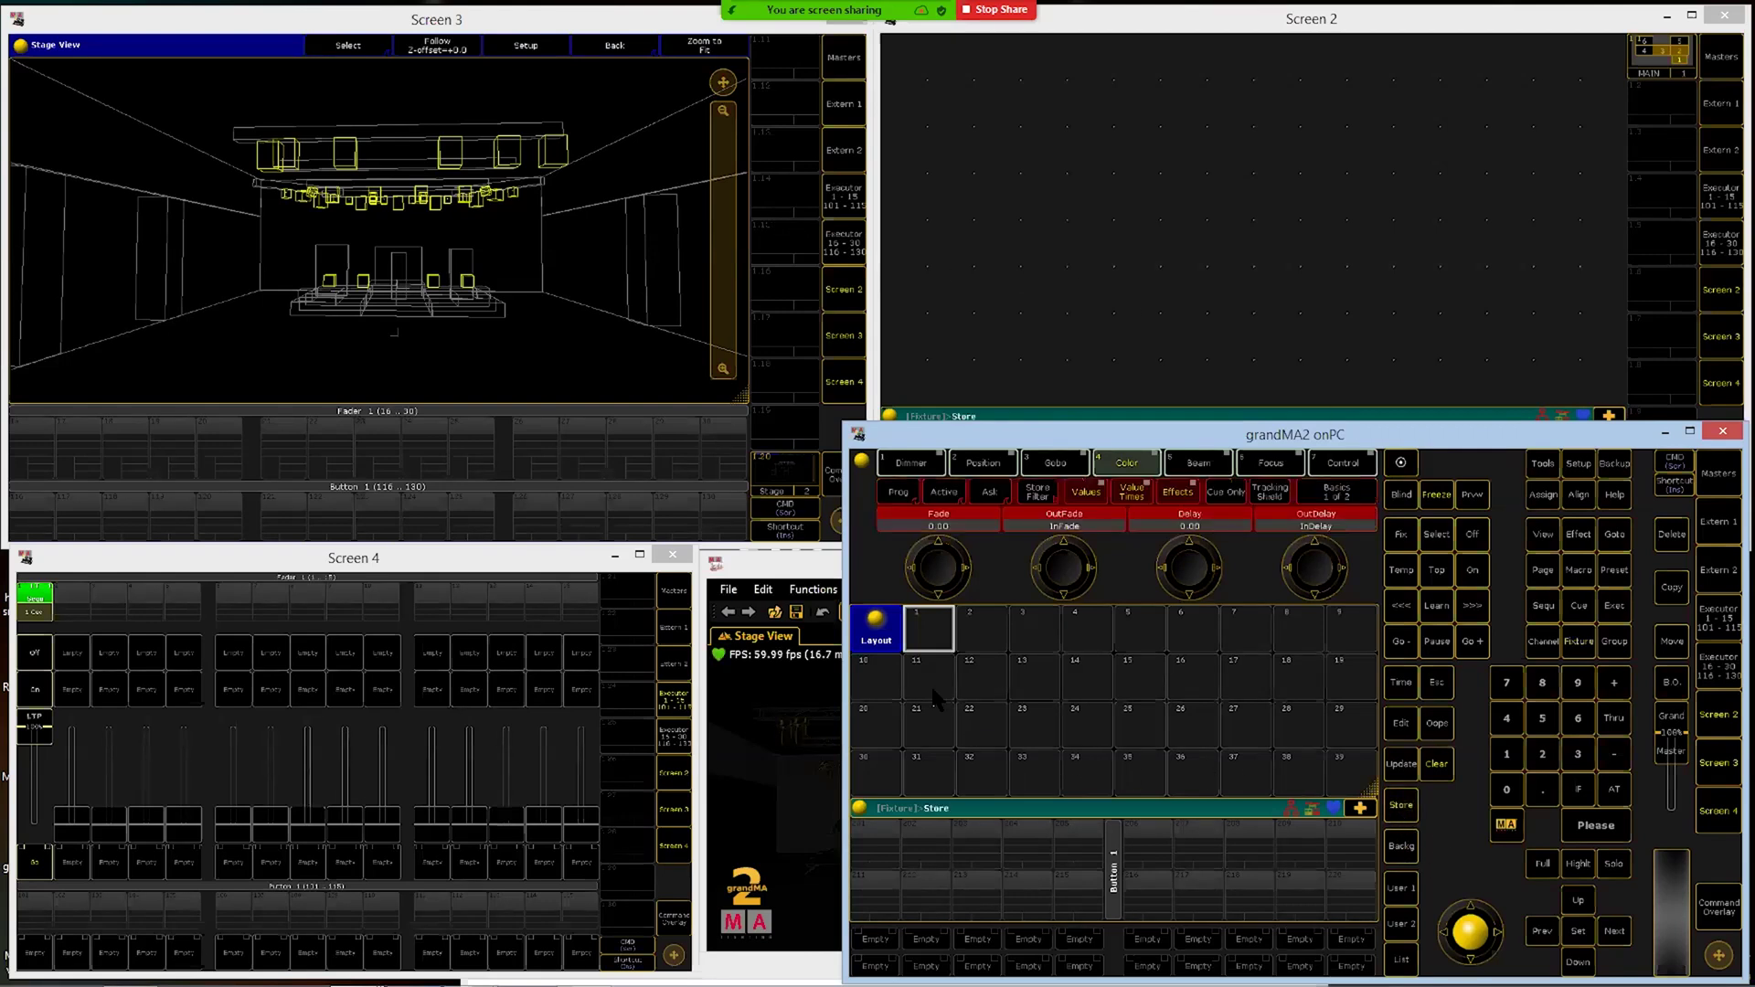
pyautogui.click(923, 633)
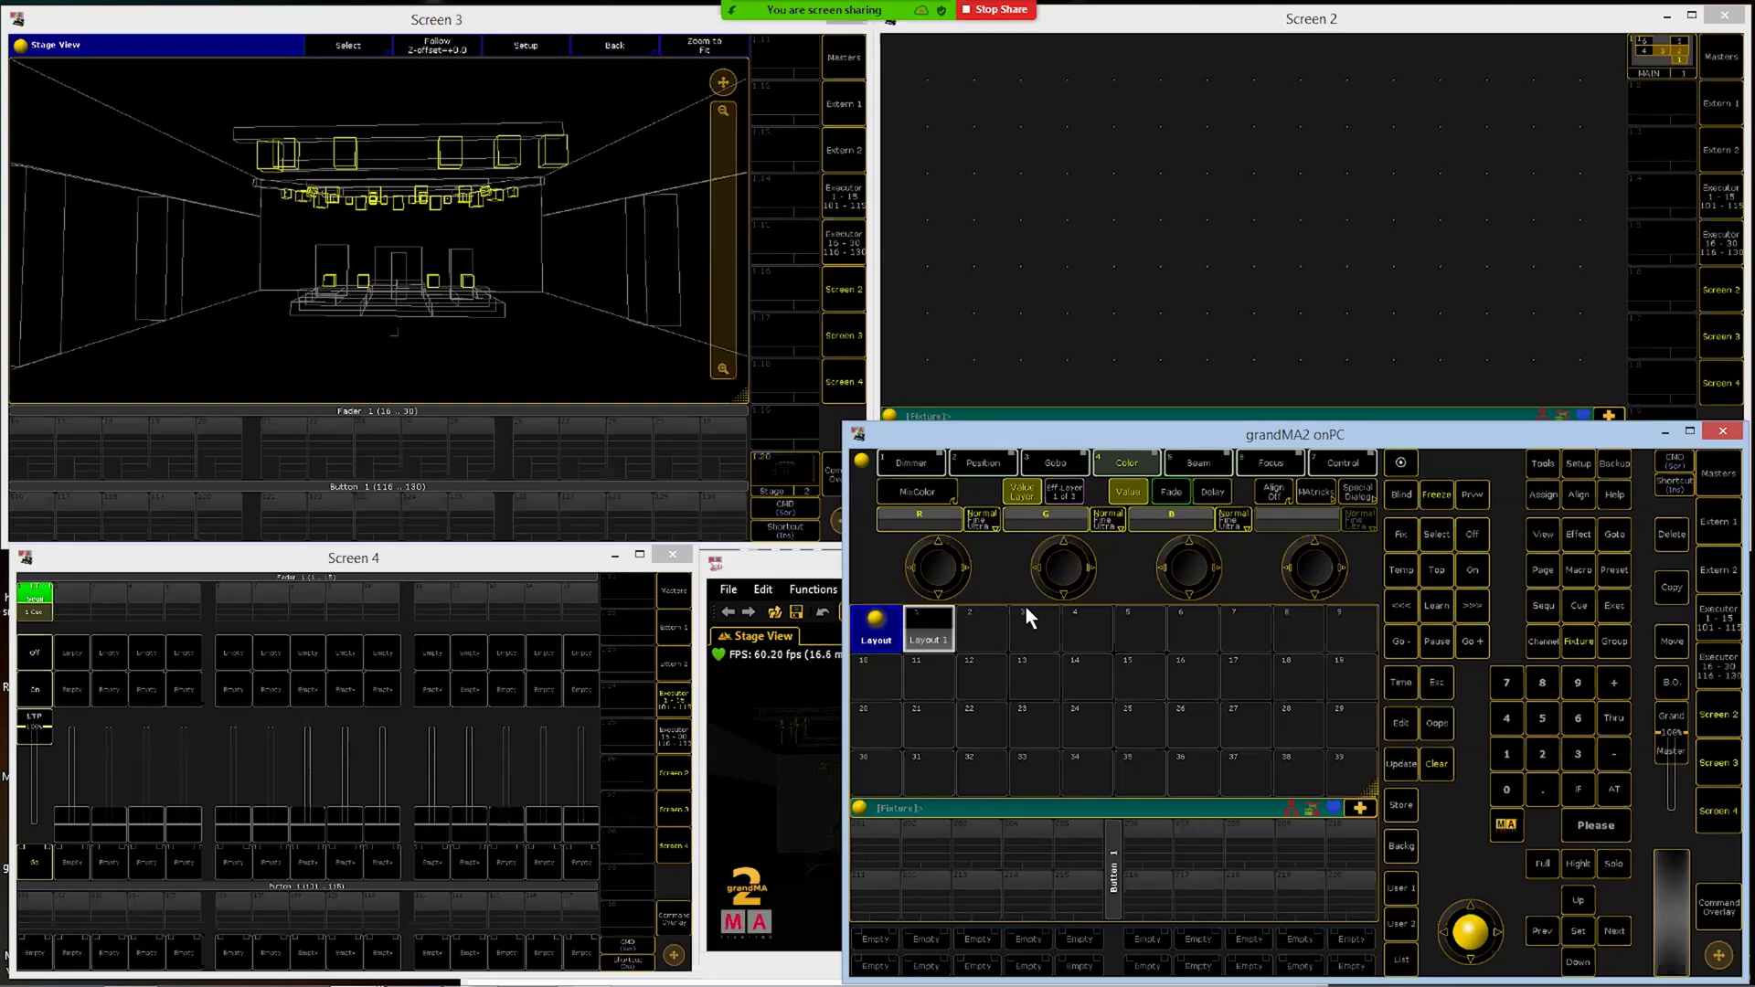
# Label Layout 1 with the name 'Automated' using the Label Layout 1 command
pyautogui.write('Label Layout 1')
pyautogui.press('Return')
pyautogui.write('Aut')
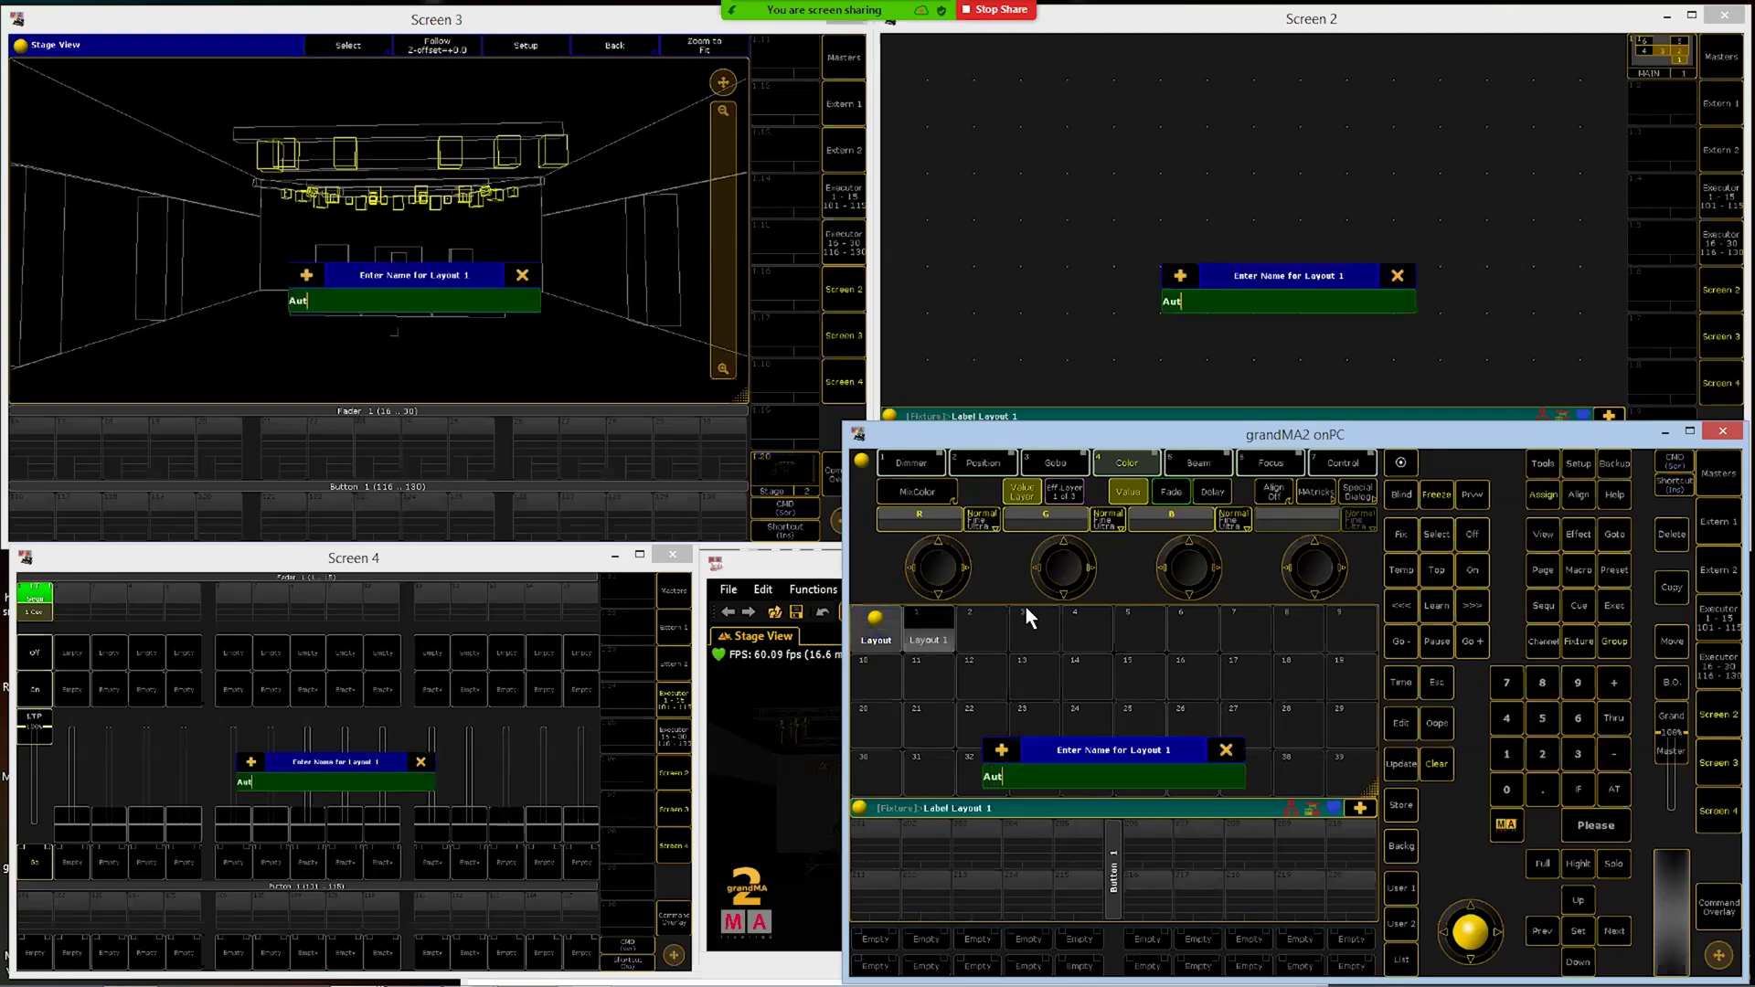
pyautogui.write('omated')
pyautogui.press('Return')
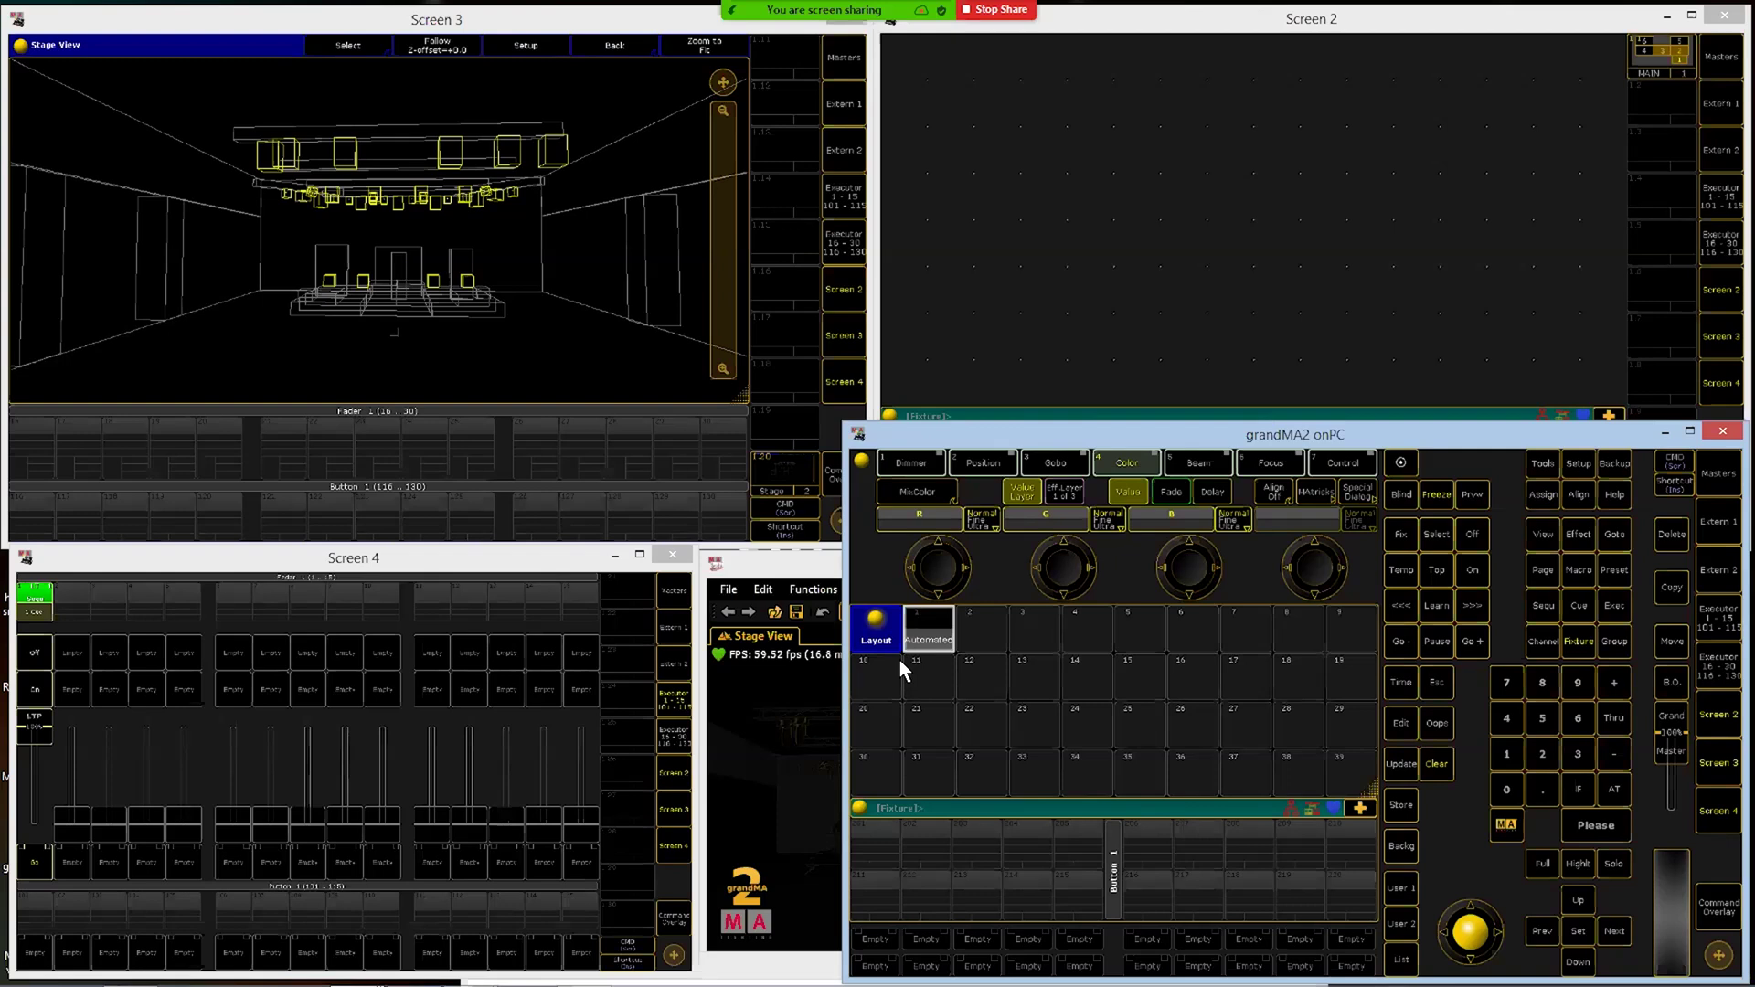
# Activate the Automated layout and shrink the main window so Screen 2 and MA 3D reappear
pyautogui.click(934, 639)
pyautogui.moveTo(843, 421); pyautogui.dragTo(1065, 554)
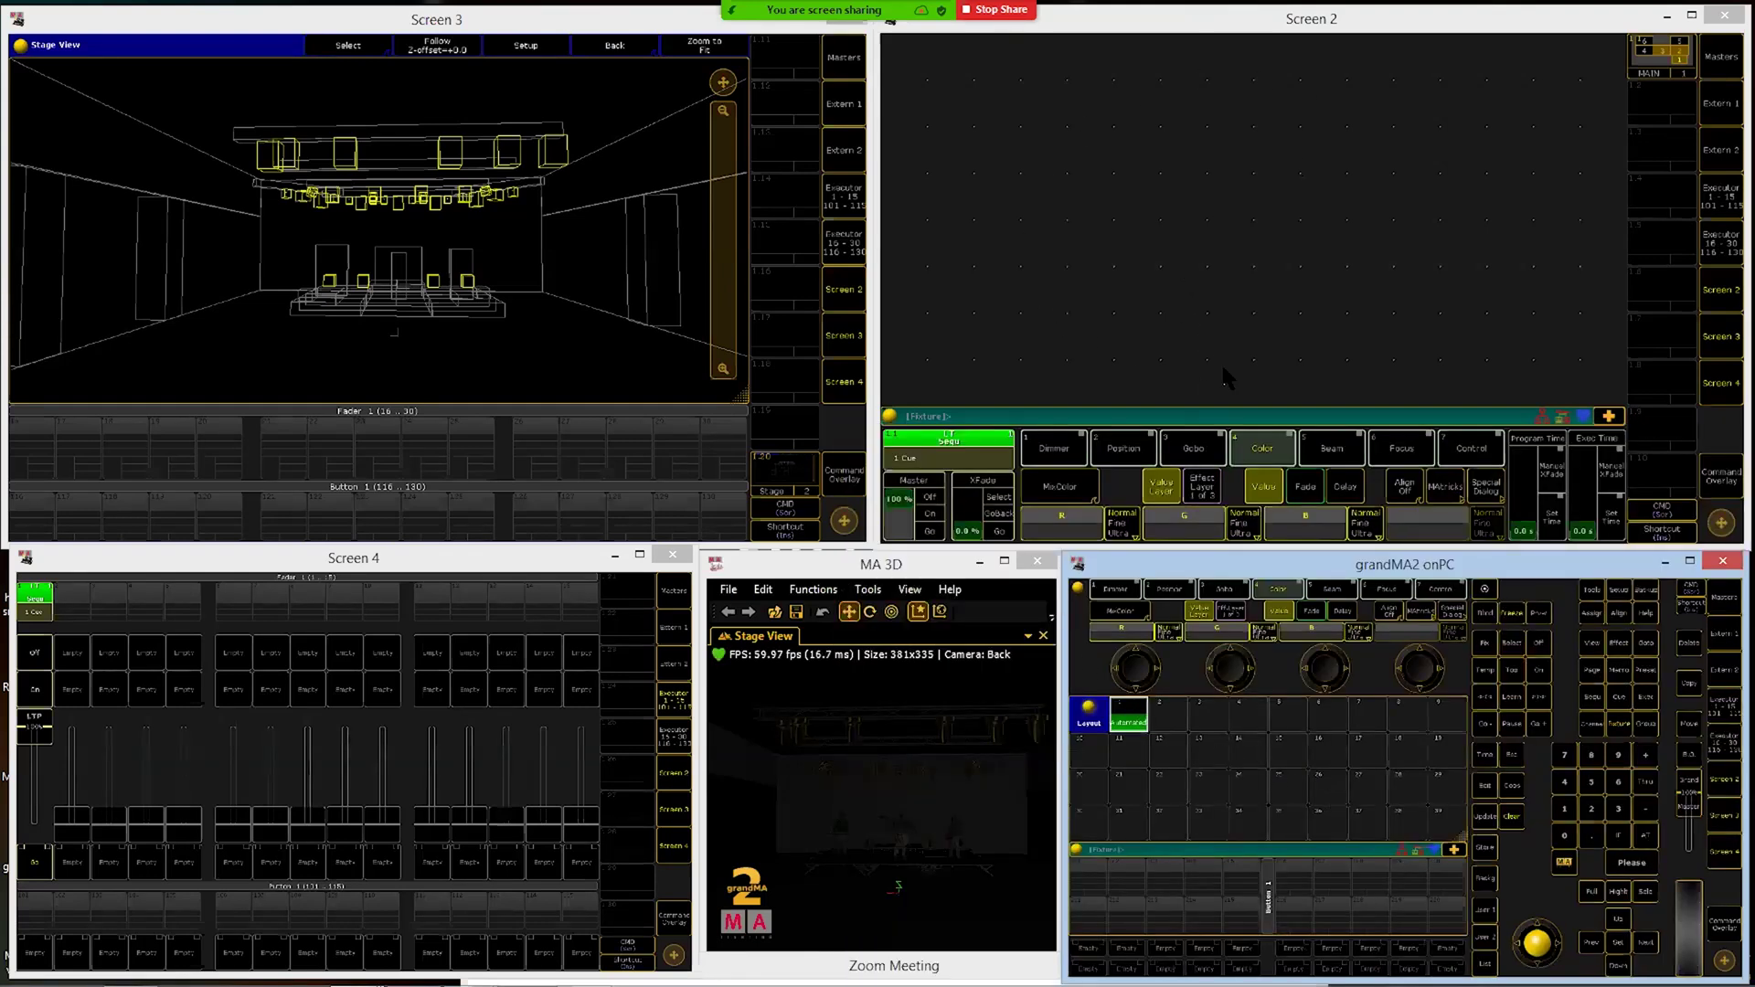
# Create a Layout View from the Other tab on Screen 2's empty area
pyautogui.click(905, 53)
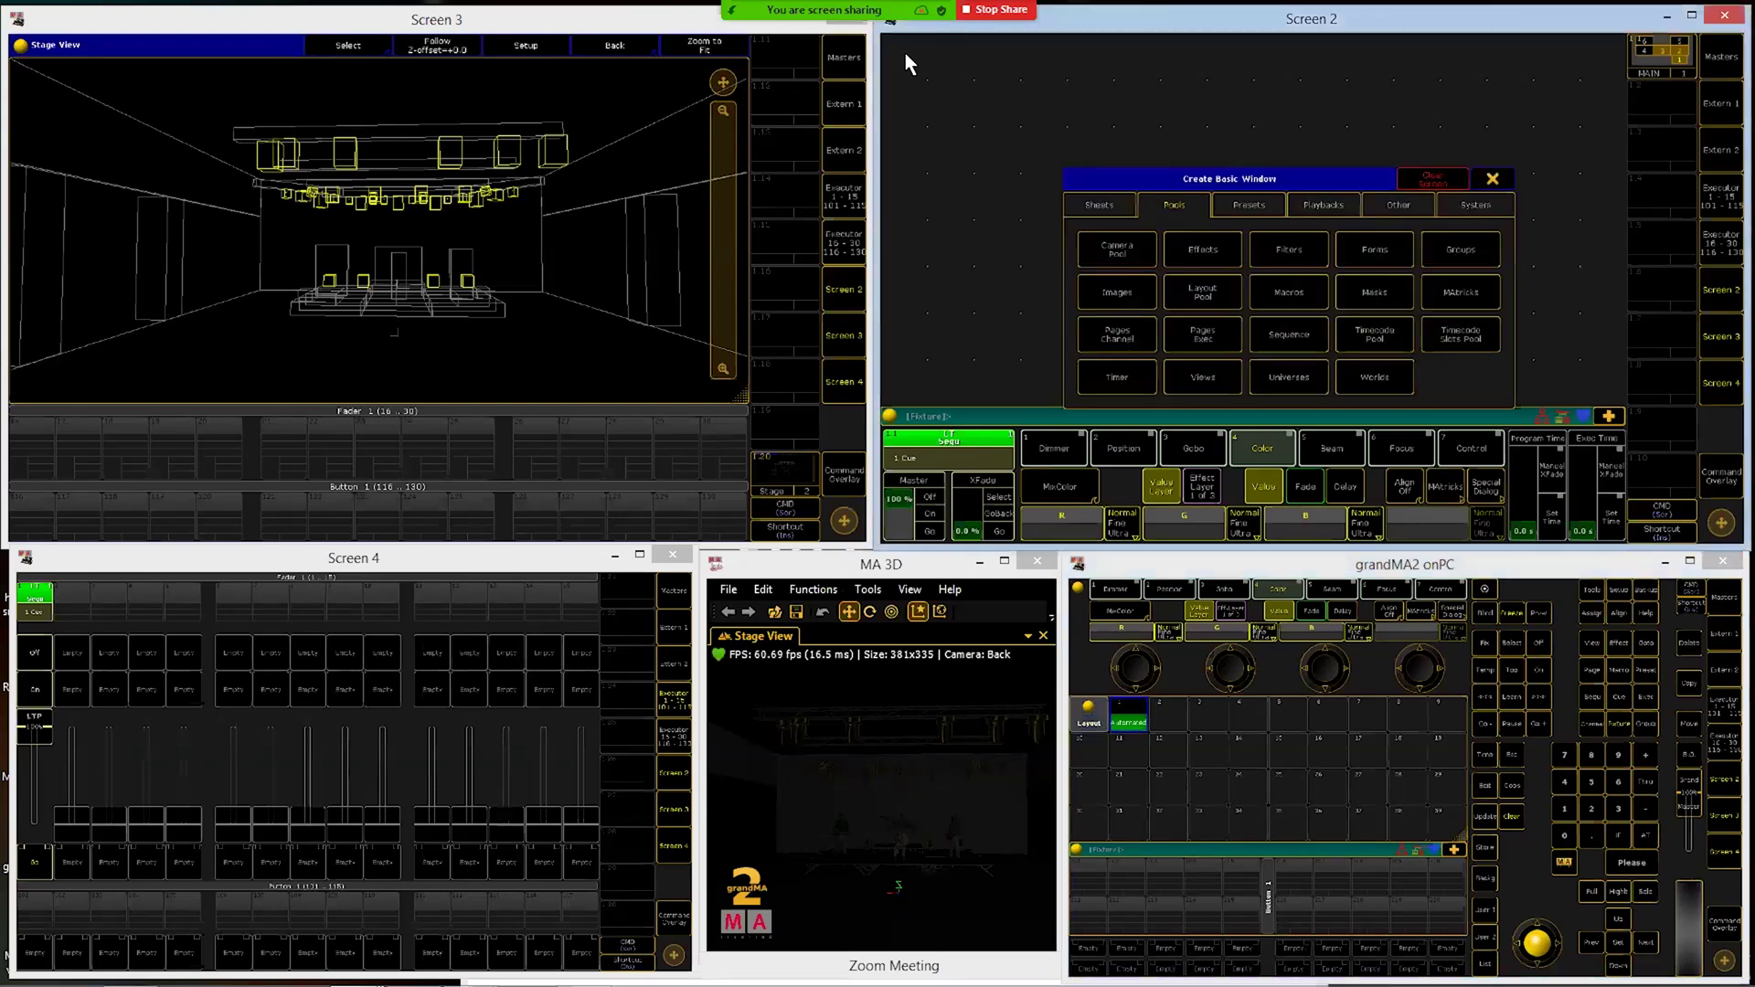
pyautogui.click(1417, 203)
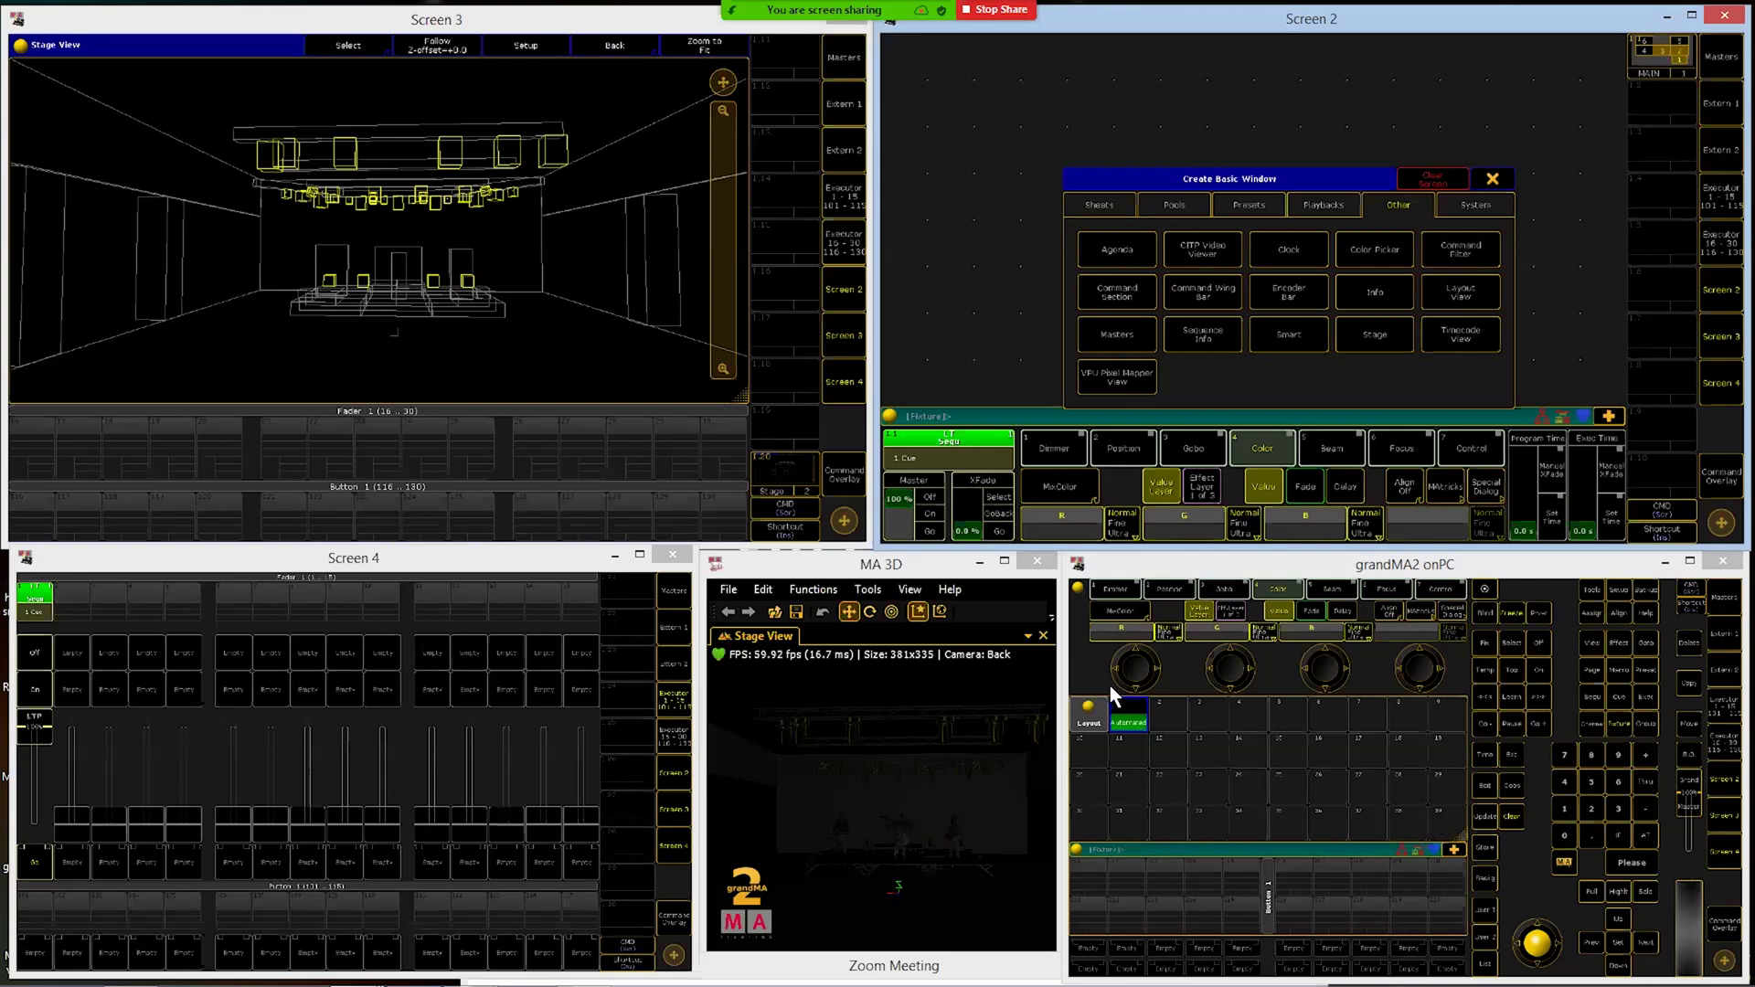
pyautogui.click(1487, 292)
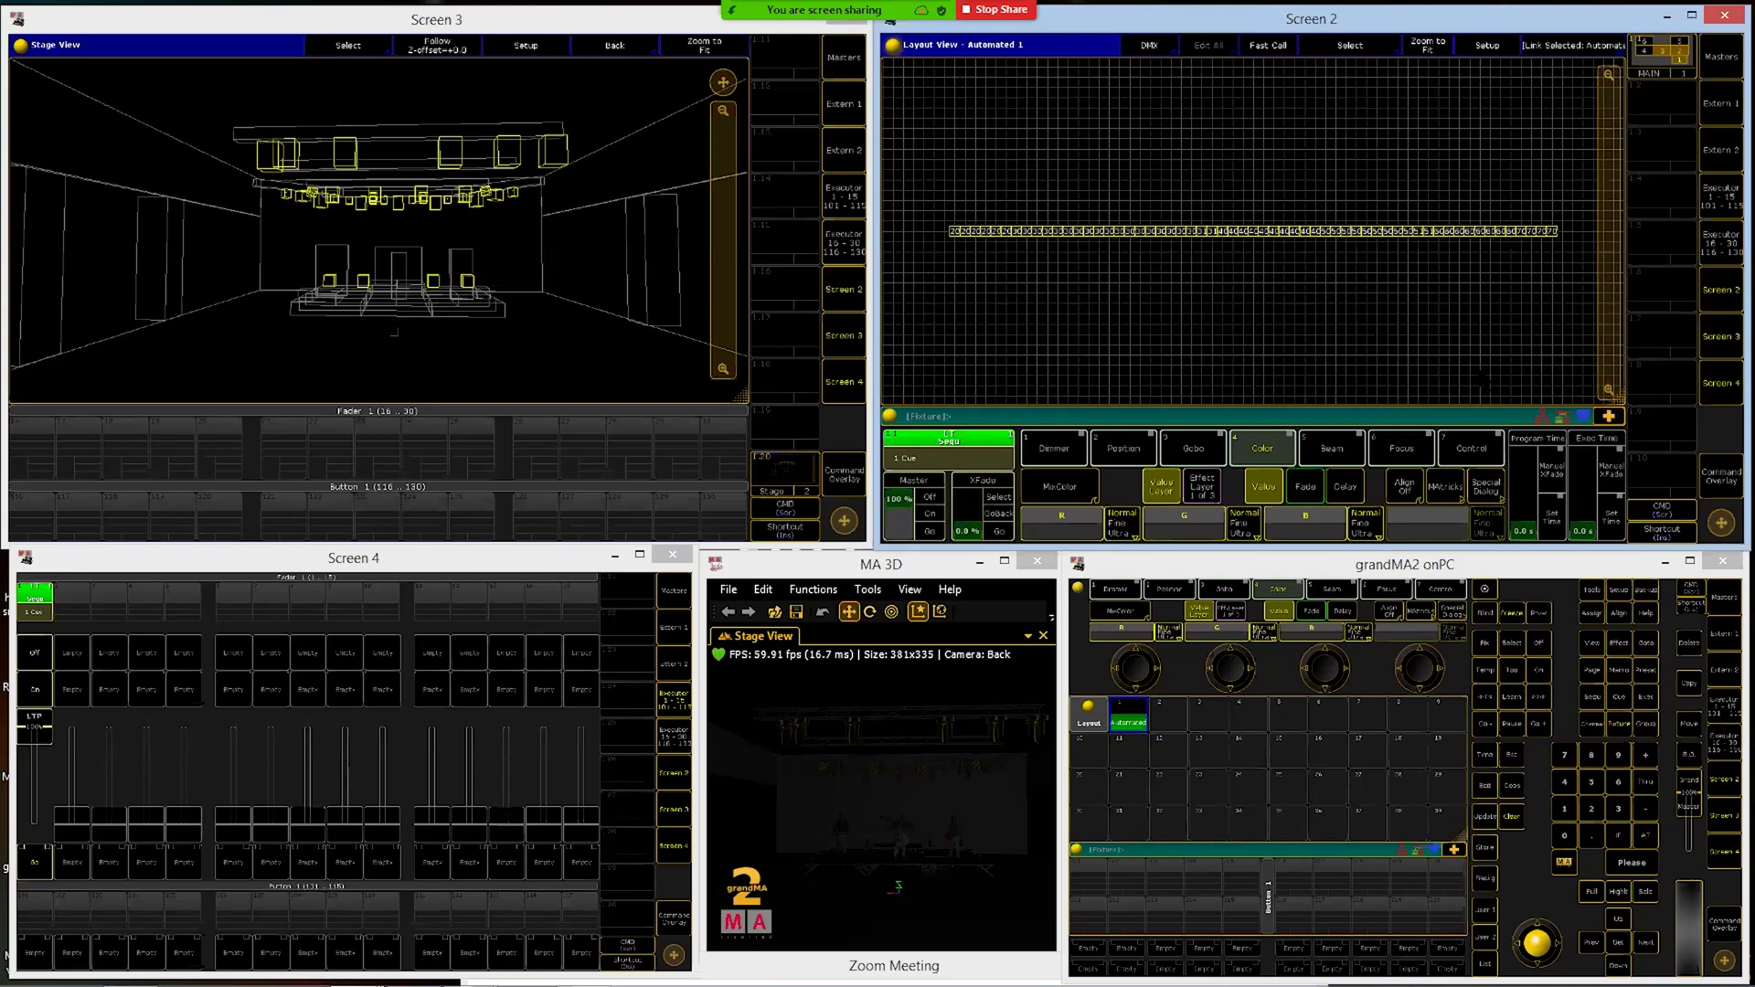
# Turn off 'Link Selected' on the Screen 2 Layout View so it stays on Automated 1
pyautogui.click(1591, 46)
pyautogui.click(1513, 827)
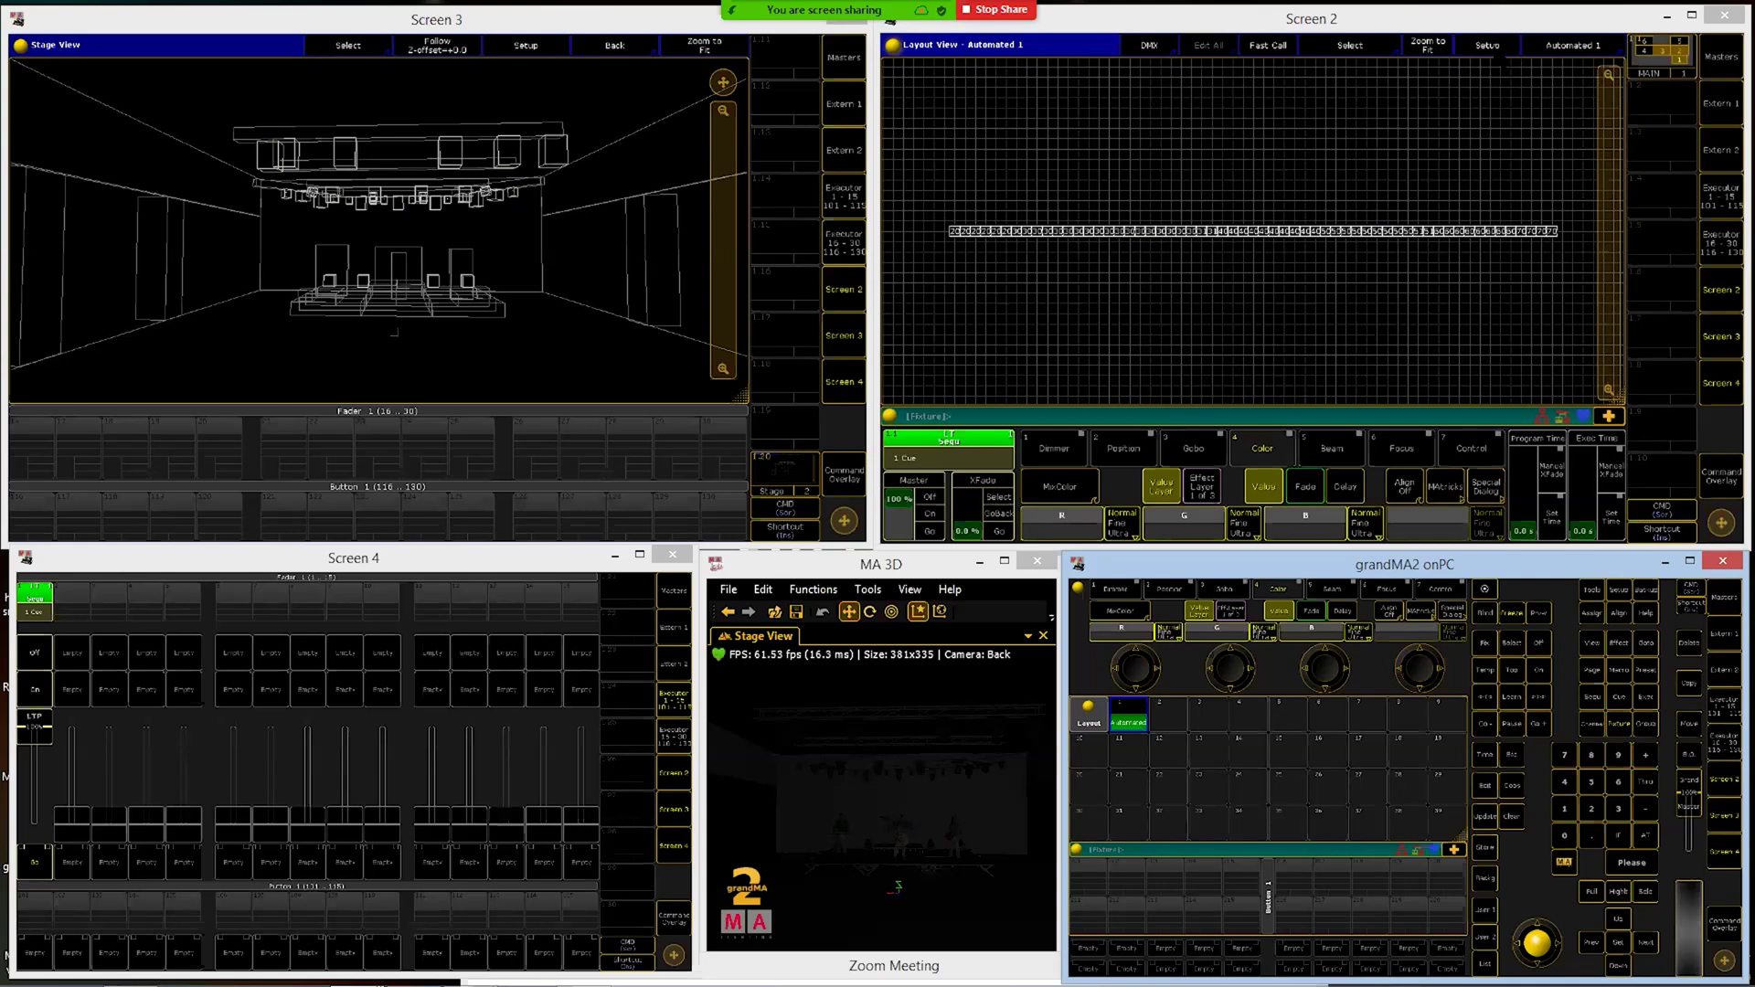
# Turn on Setup mode for the Screen 2 Layout View to show the Select/Move/Arrange/Size encoders
pyautogui.click(1499, 52)
pyautogui.click(1498, 52)
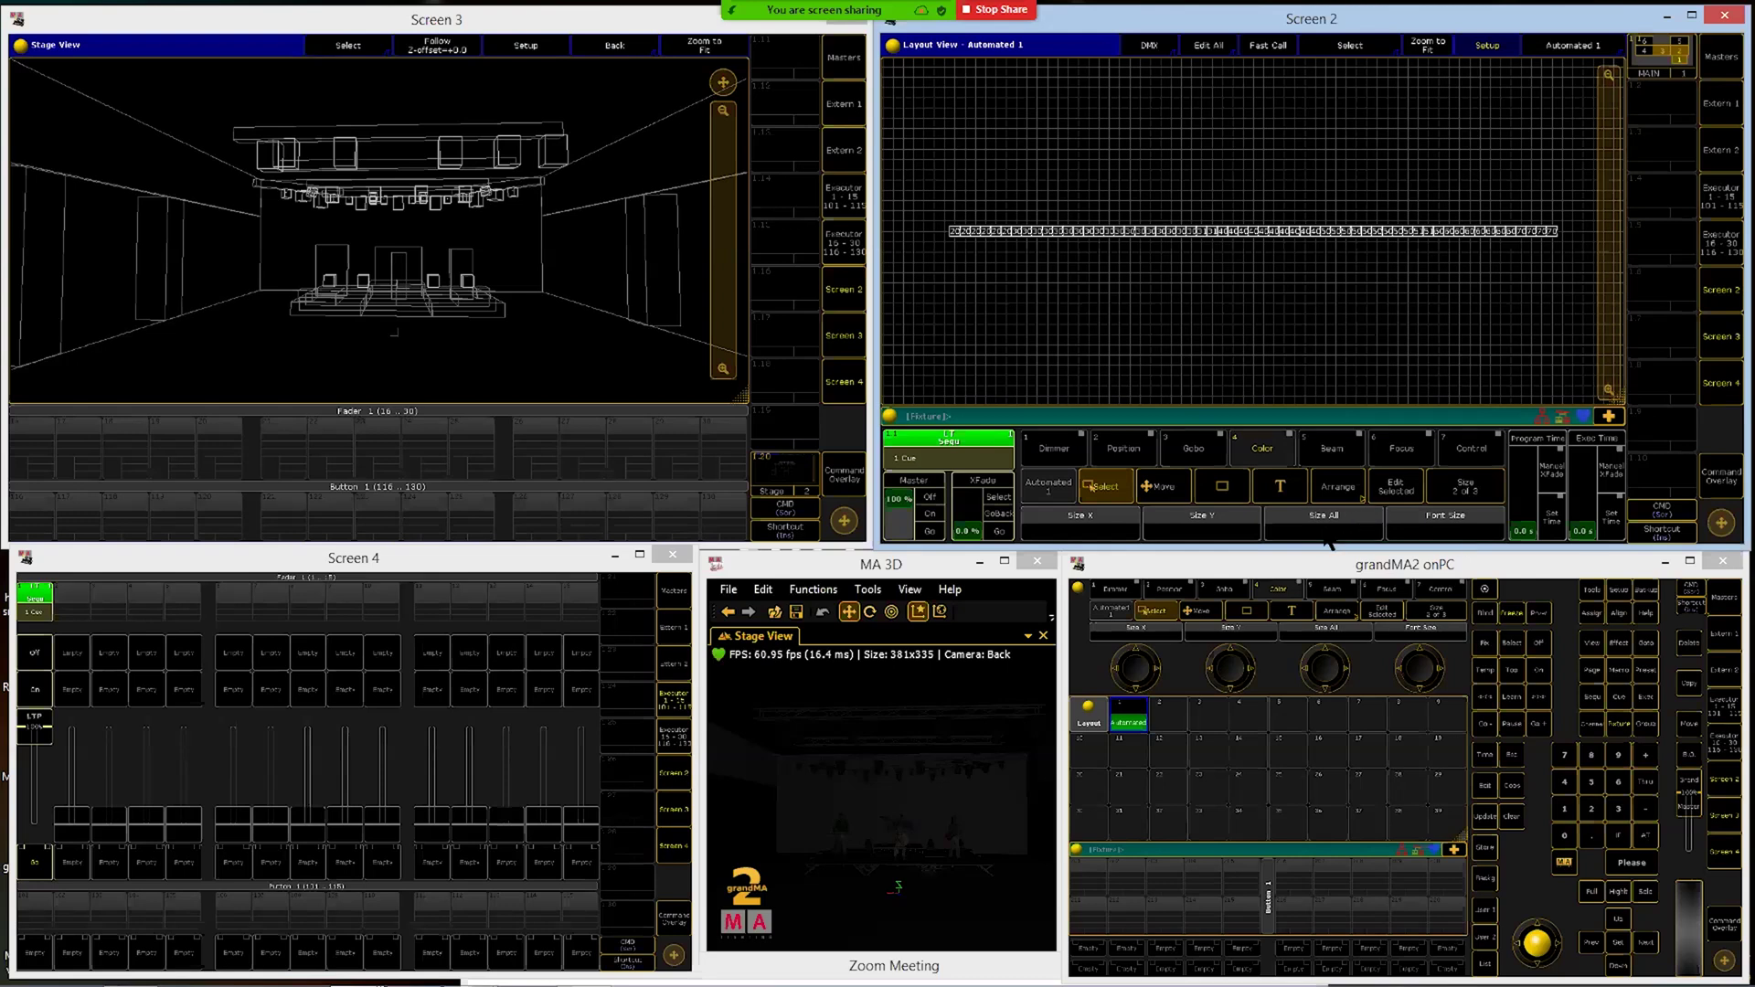
# Open the Edit Value calculator for the Size All field, currently 1.000
pyautogui.click(1337, 537)
pyautogui.moveTo(856, 10)
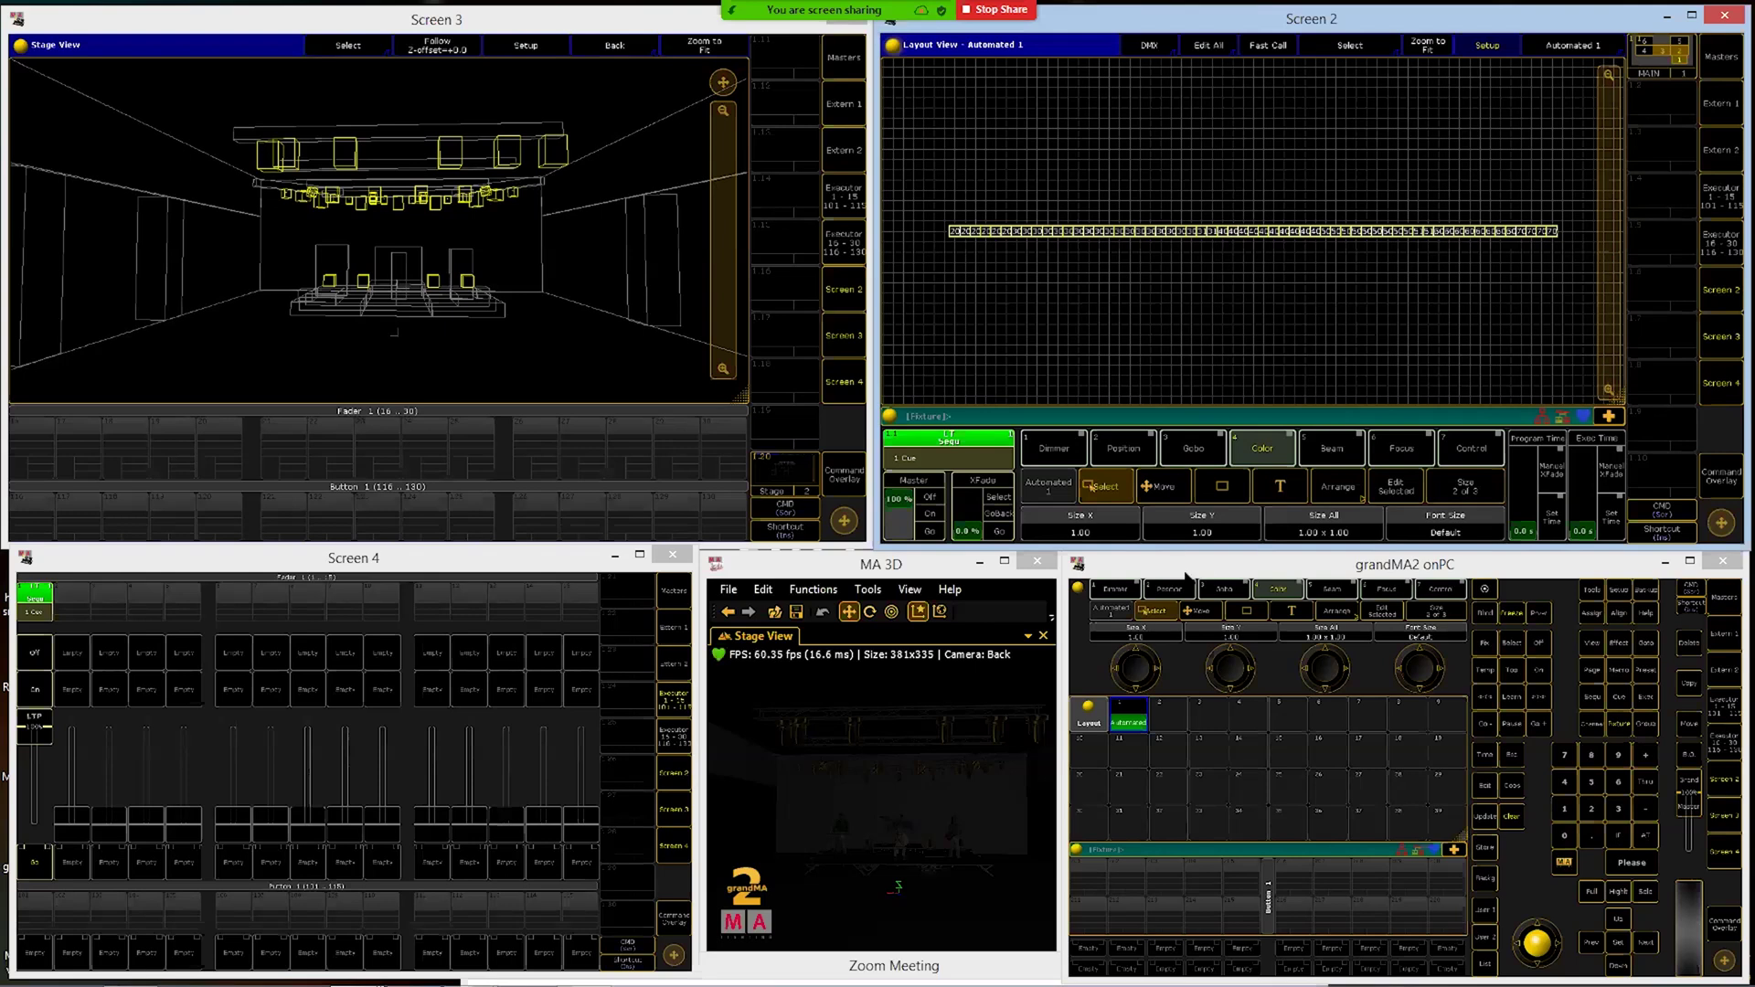
pyautogui.click(1325, 540)
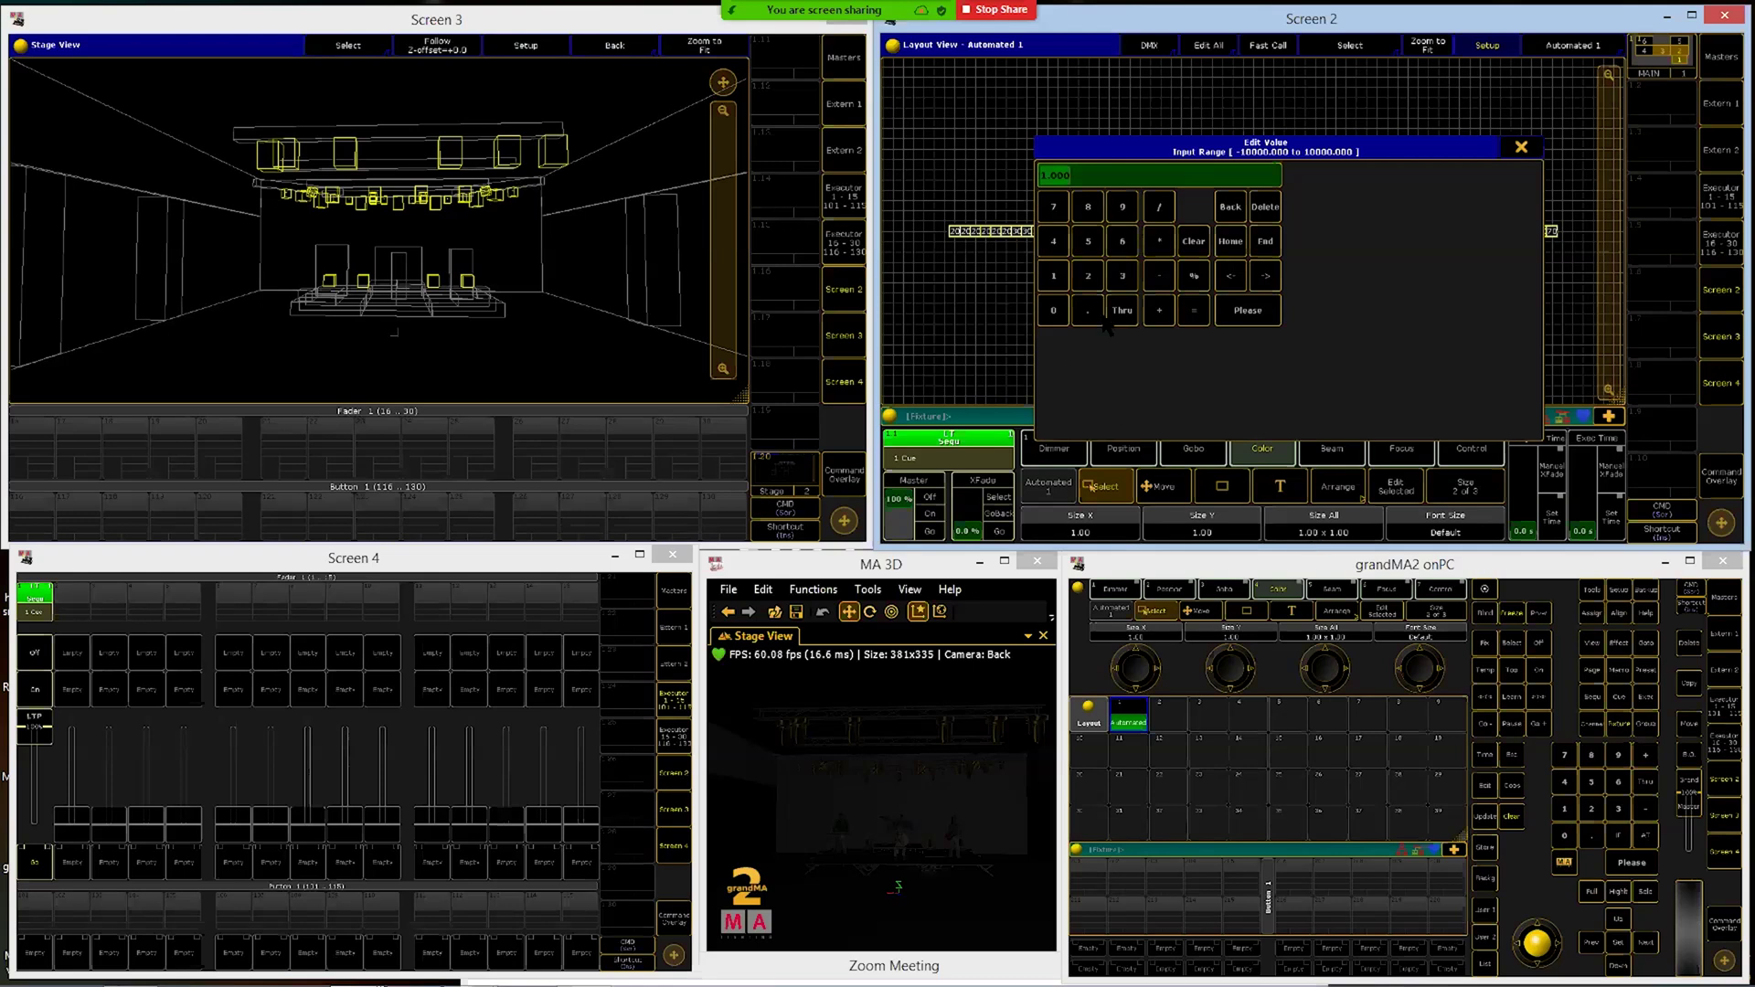
# Enter 2.5 in the Edit Value calculator so all fixtures become 2.50 × 2.50
pyautogui.click(1088, 275)
pyautogui.click(1088, 310)
pyautogui.click(1088, 245)
pyautogui.click(1249, 311)
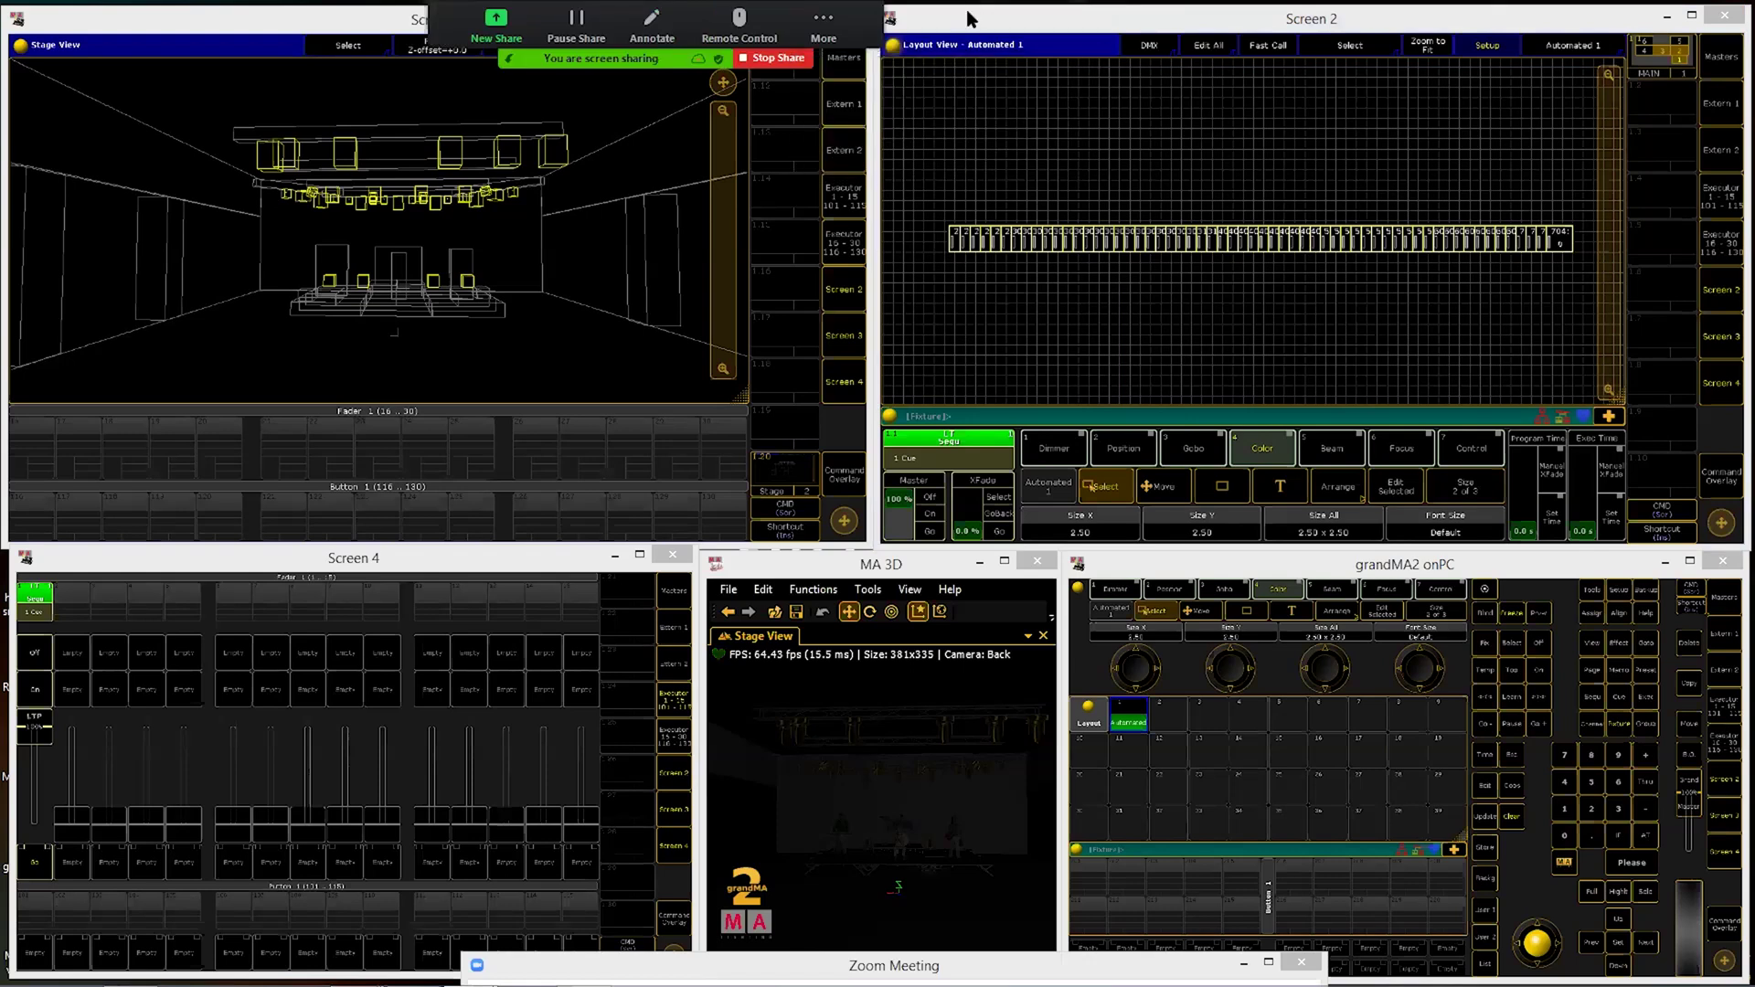
# Open Layout Options for the Screen 2 Layout View via its yellow options ball
pyautogui.click(892, 46)
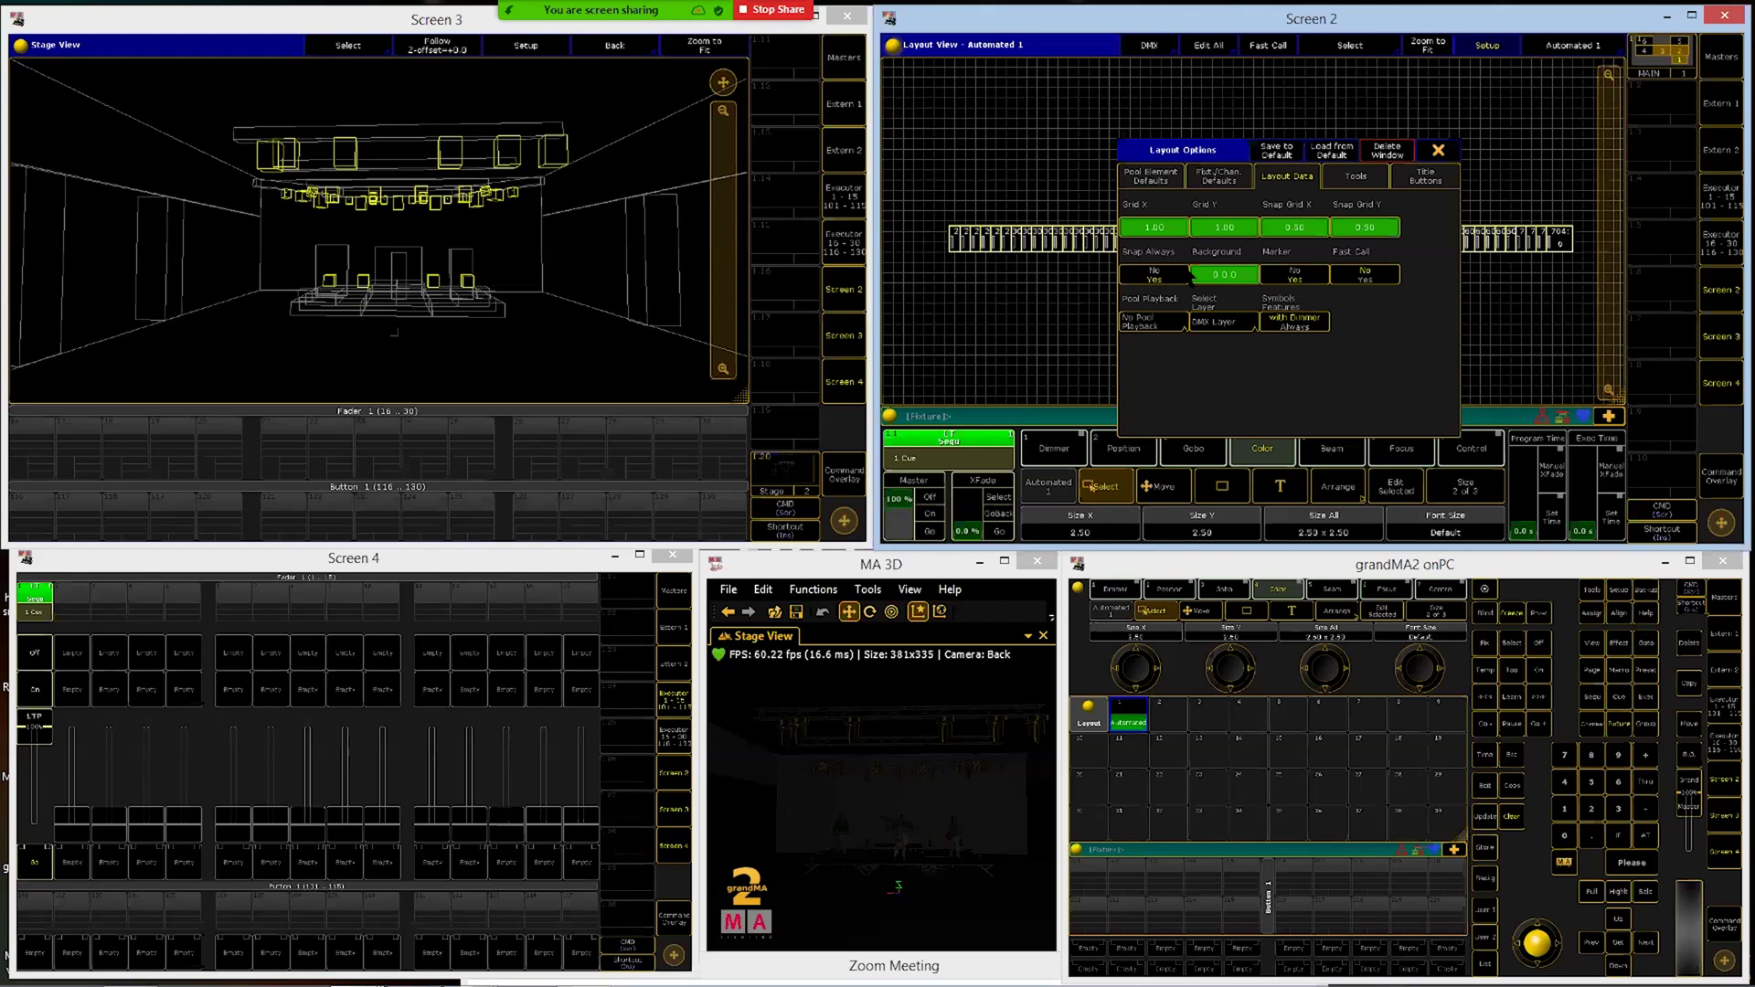
# In Layout Data, enter 0 for Grid X and then 0 for Grid Y
pyautogui.click(1172, 234)
pyautogui.click(1056, 316)
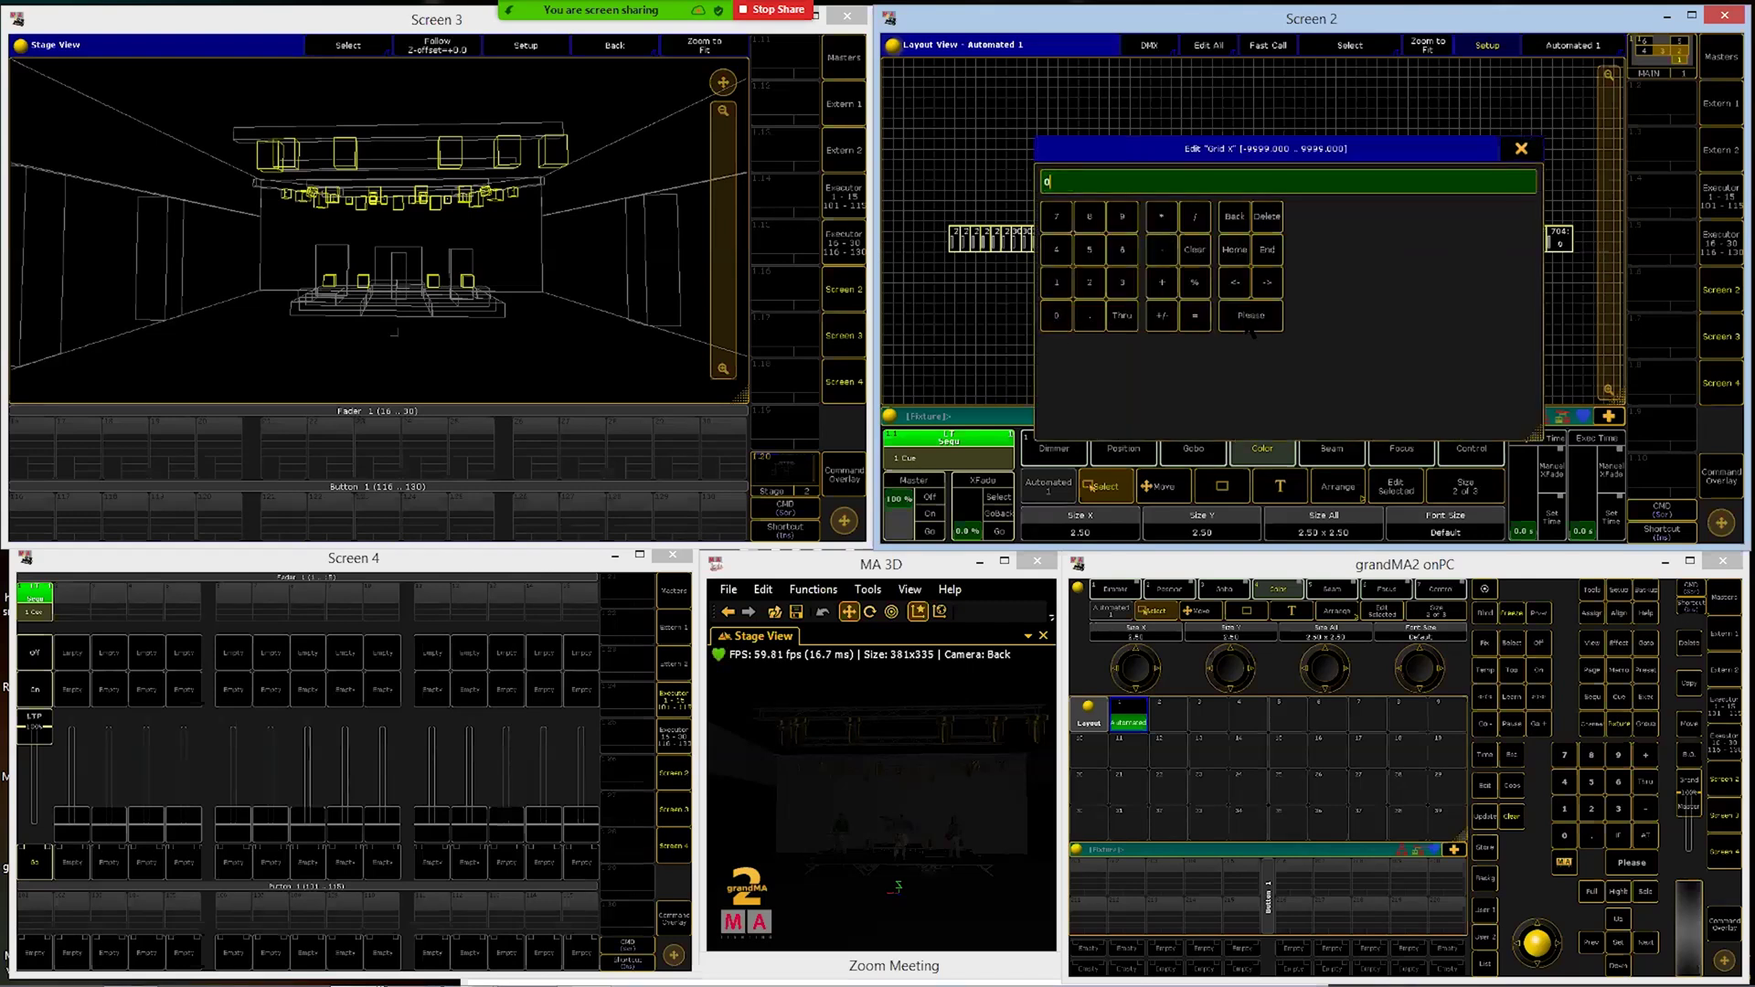
pyautogui.click(1250, 318)
pyautogui.click(1224, 229)
pyautogui.click(1057, 316)
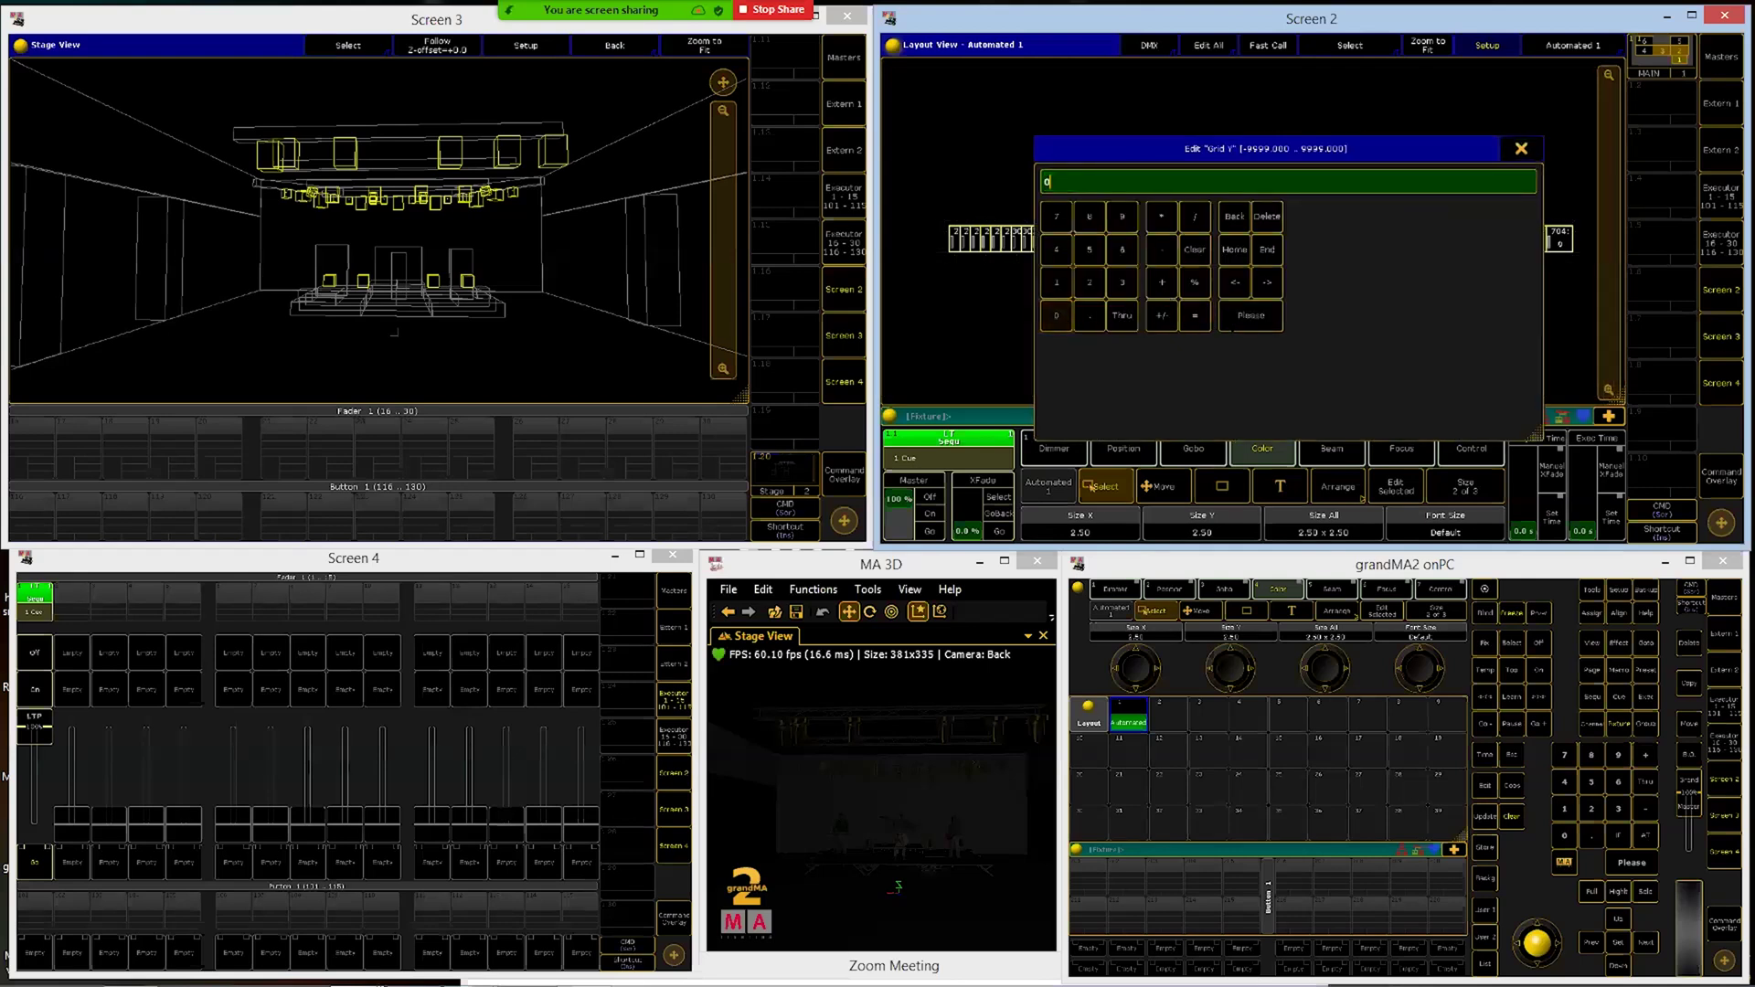
pyautogui.click(1250, 318)
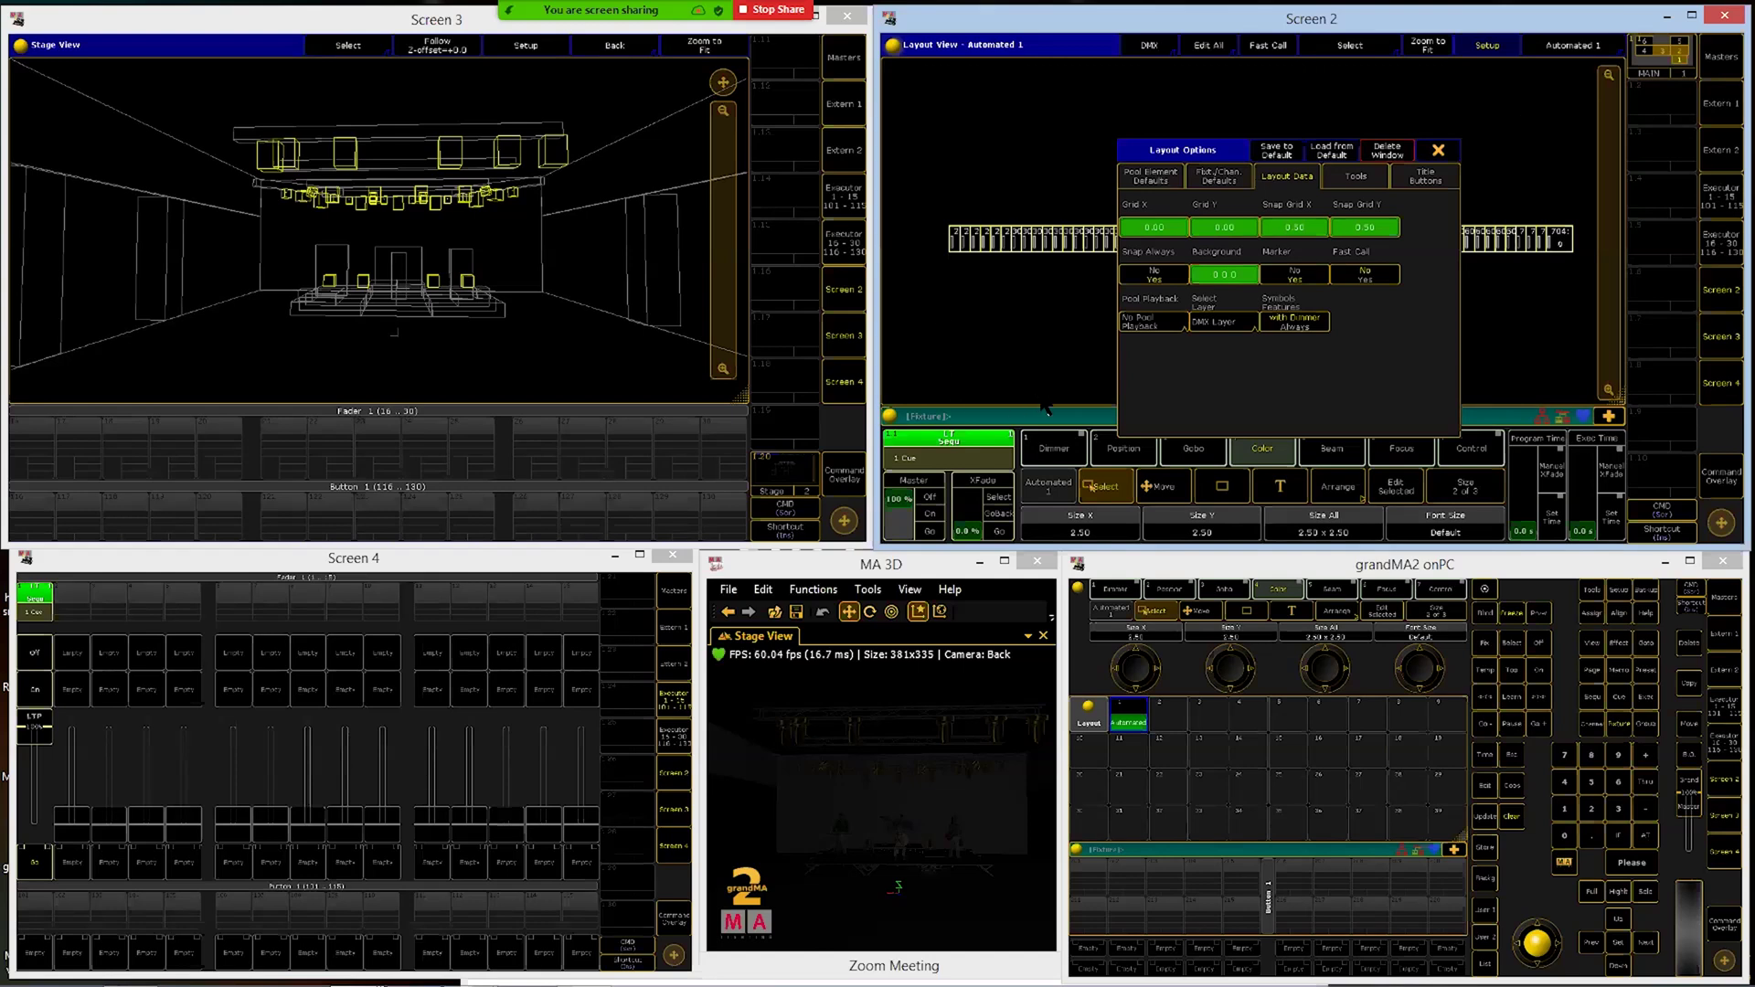
# Close Layout Options on Screen 2, then remove the main screen's layout pool window with Delete Window
pyautogui.click(1440, 154)
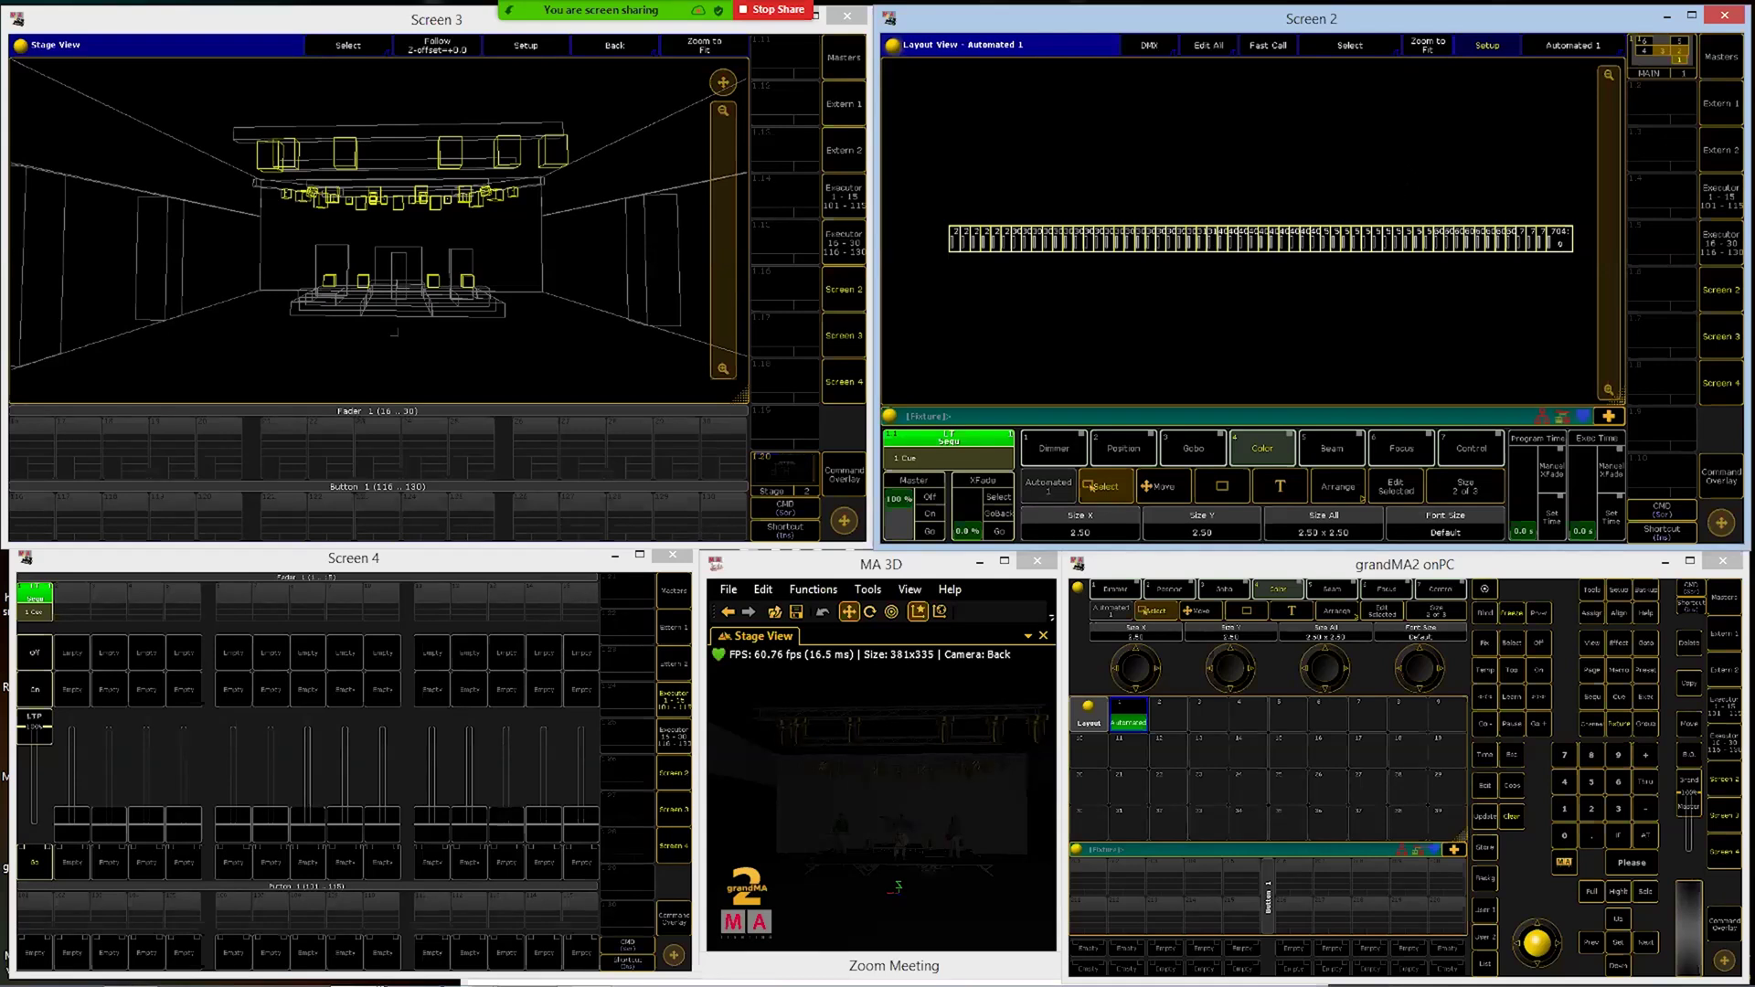
pyautogui.click(1088, 713)
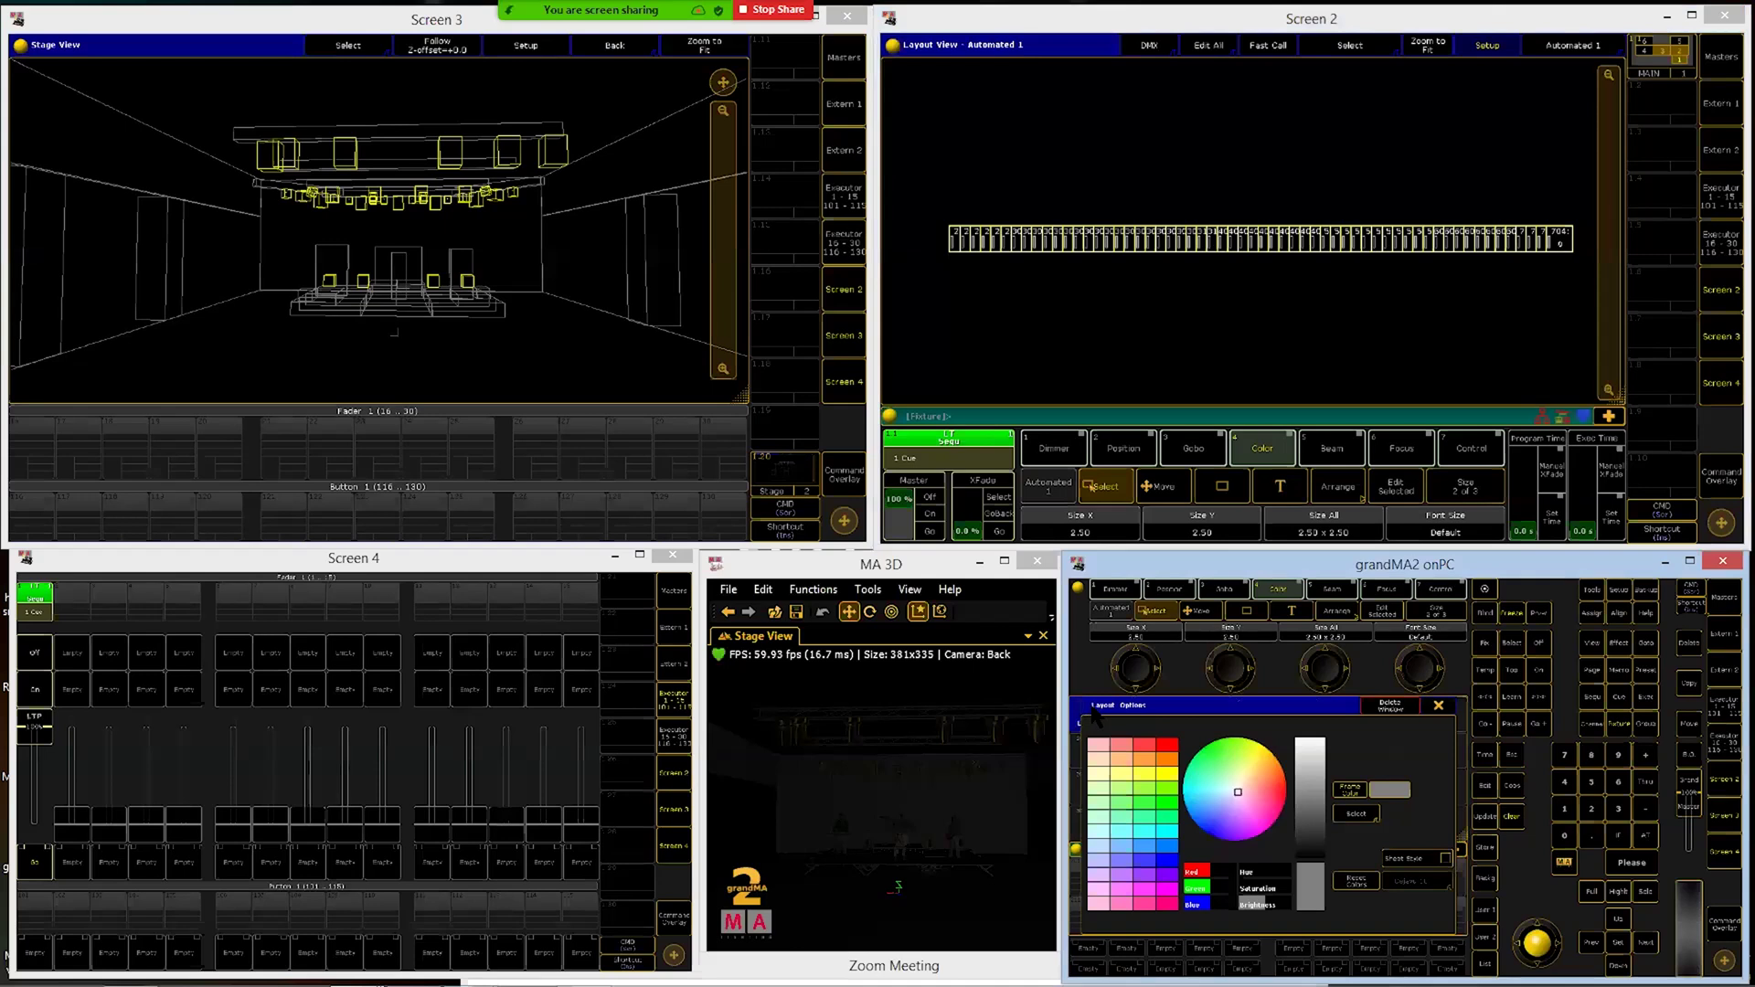
pyautogui.click(1392, 707)
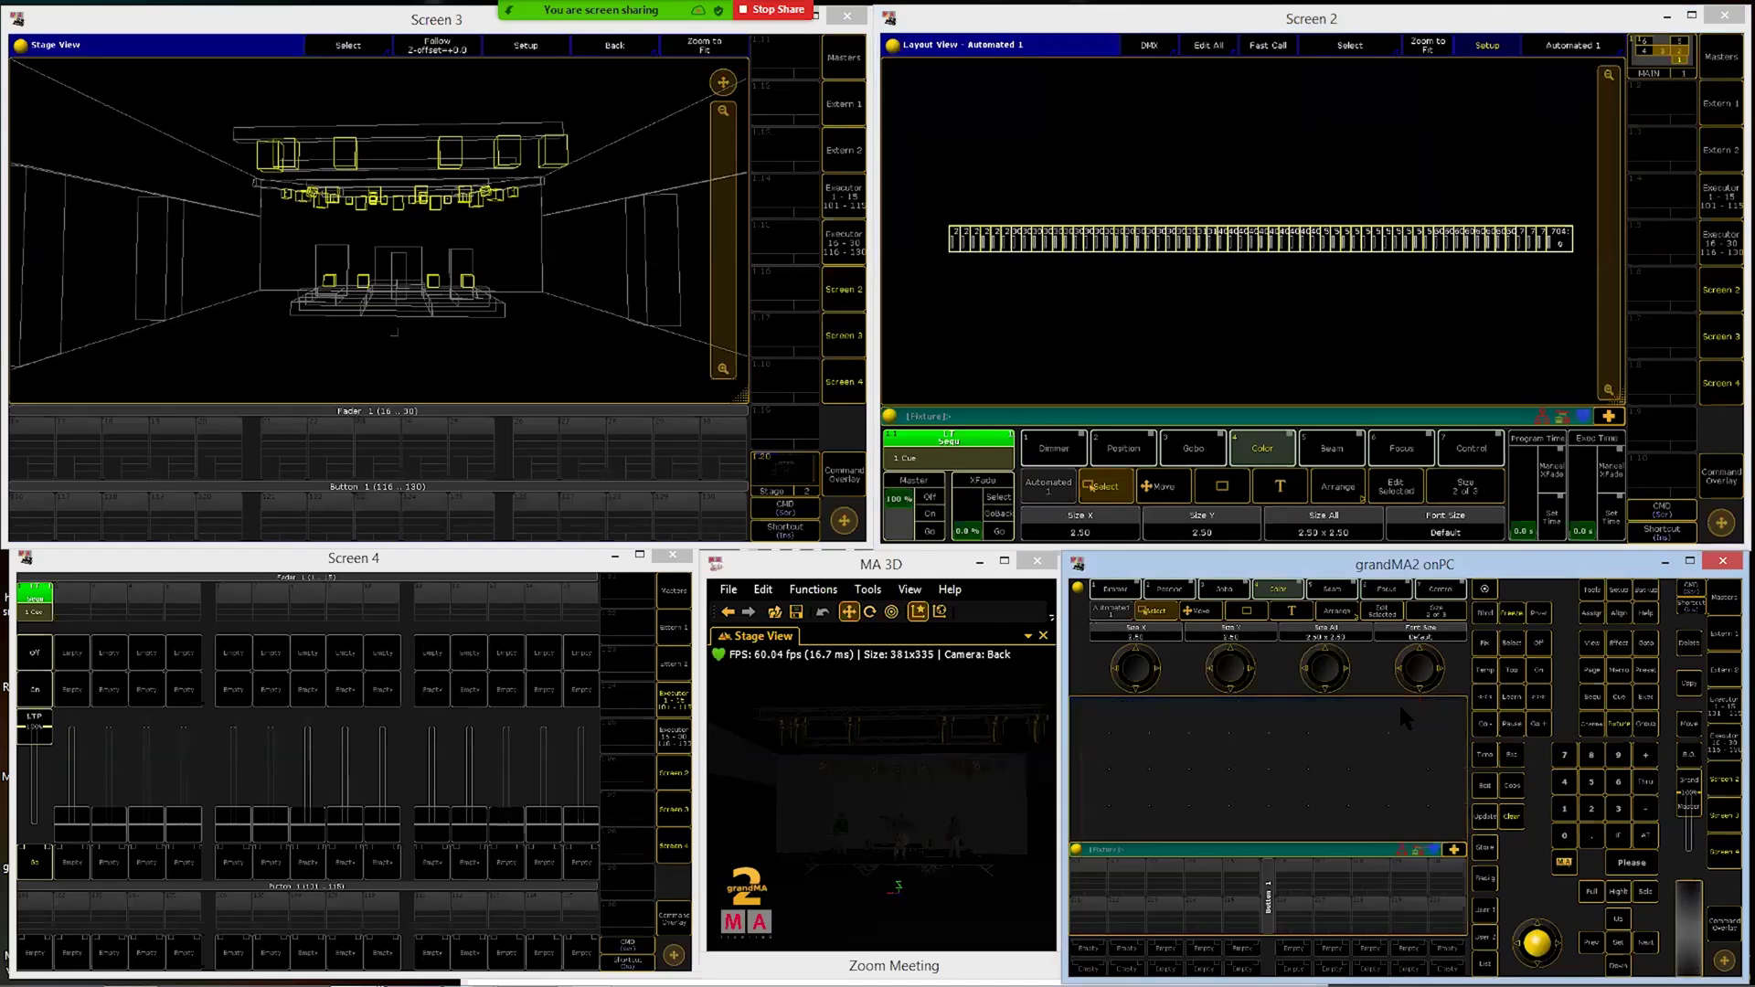